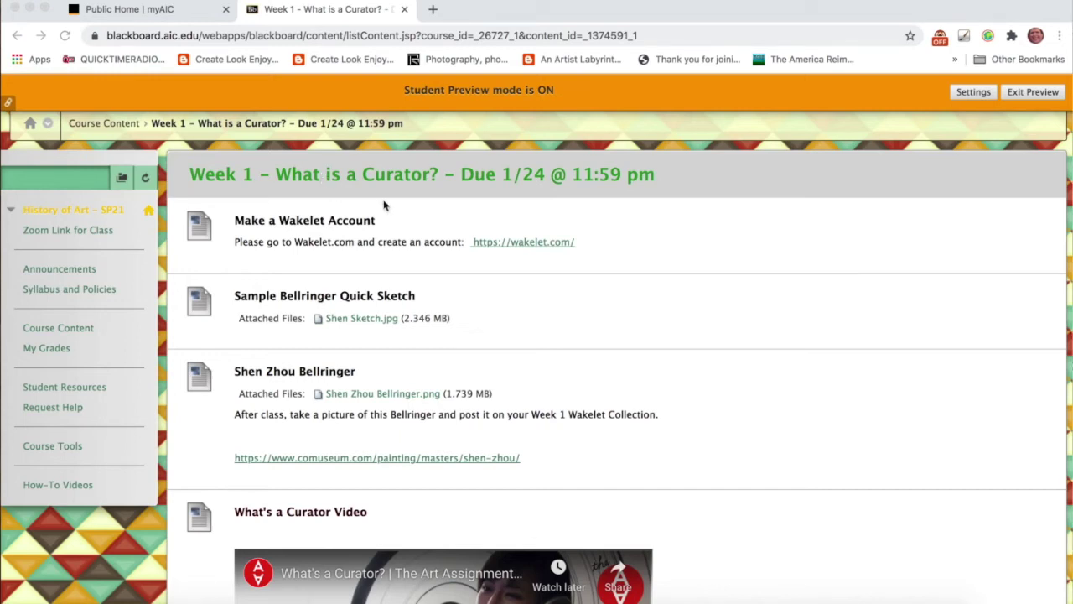
- Open Wakelet from the course page and create a new collection with its visibility set to Unlisted
click(520, 246)
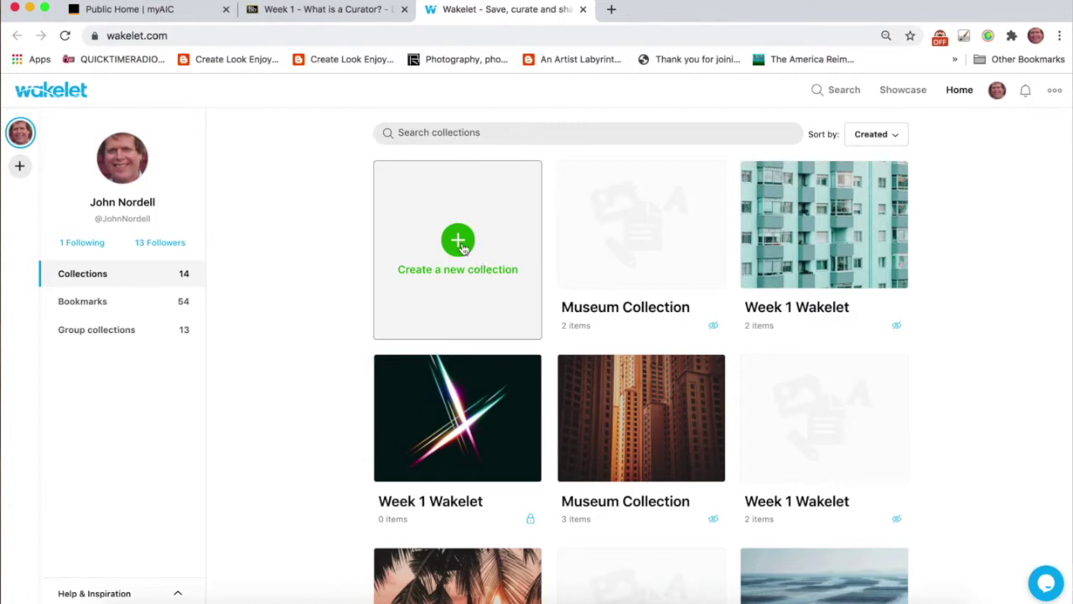
click(459, 243)
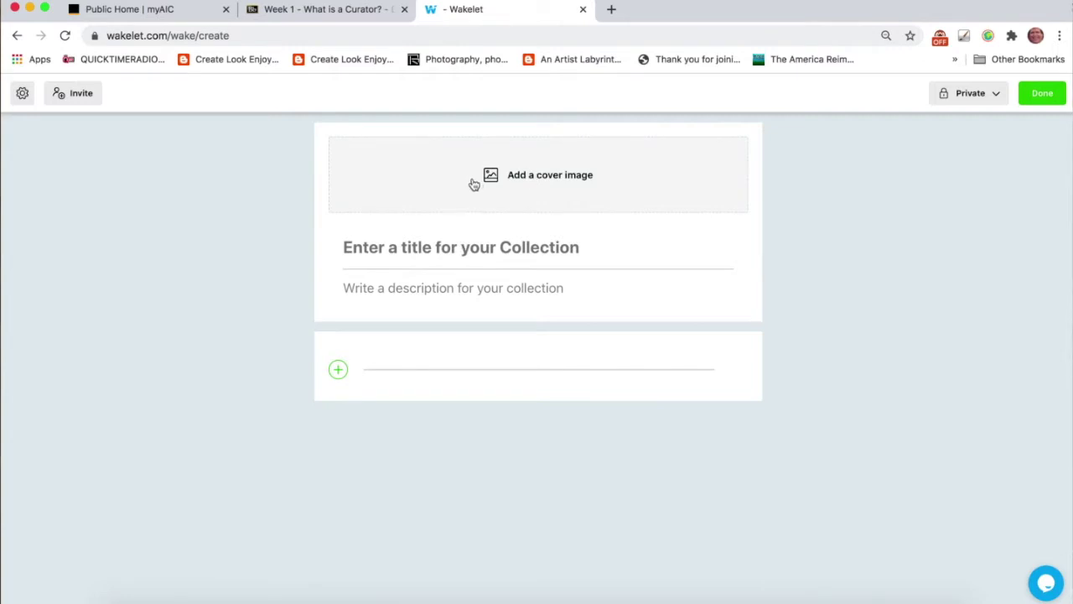
click(996, 97)
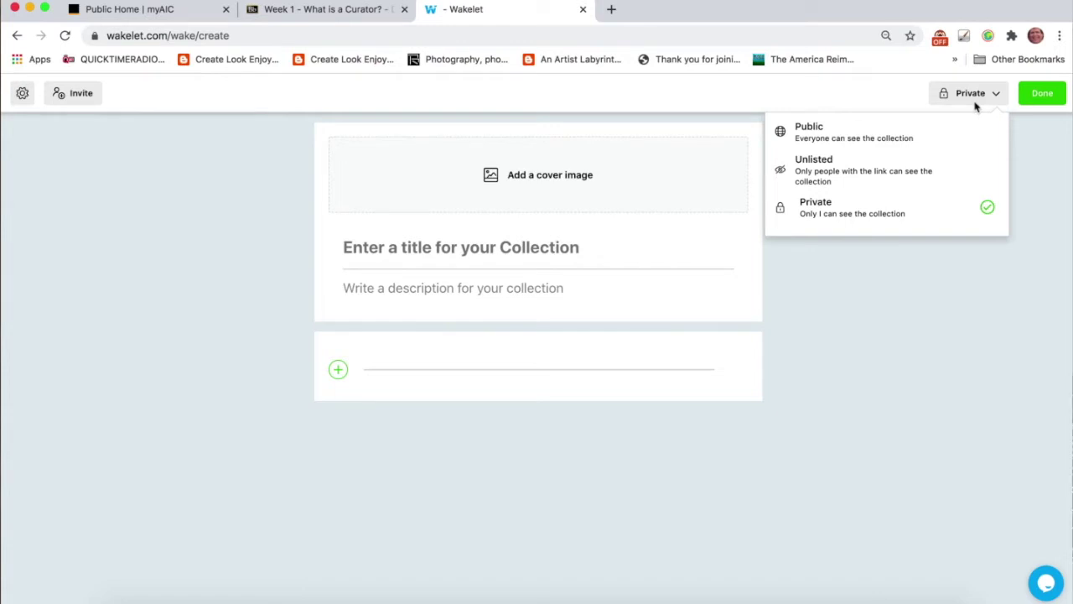
click(866, 171)
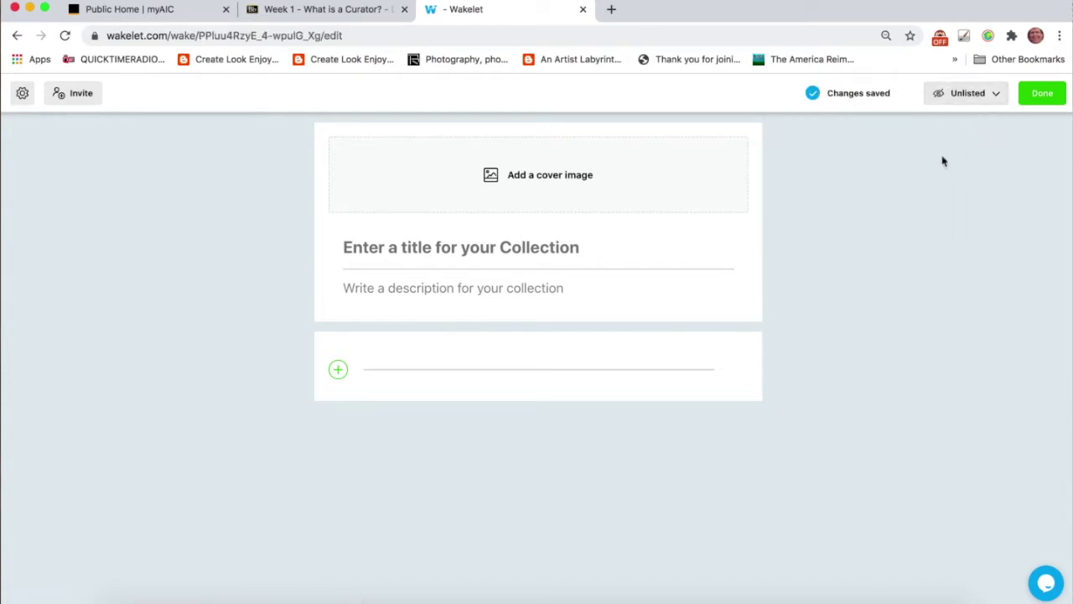
- Add the blurred red and green abstract photo from the Unsplash library as the collection's cover image
click(515, 187)
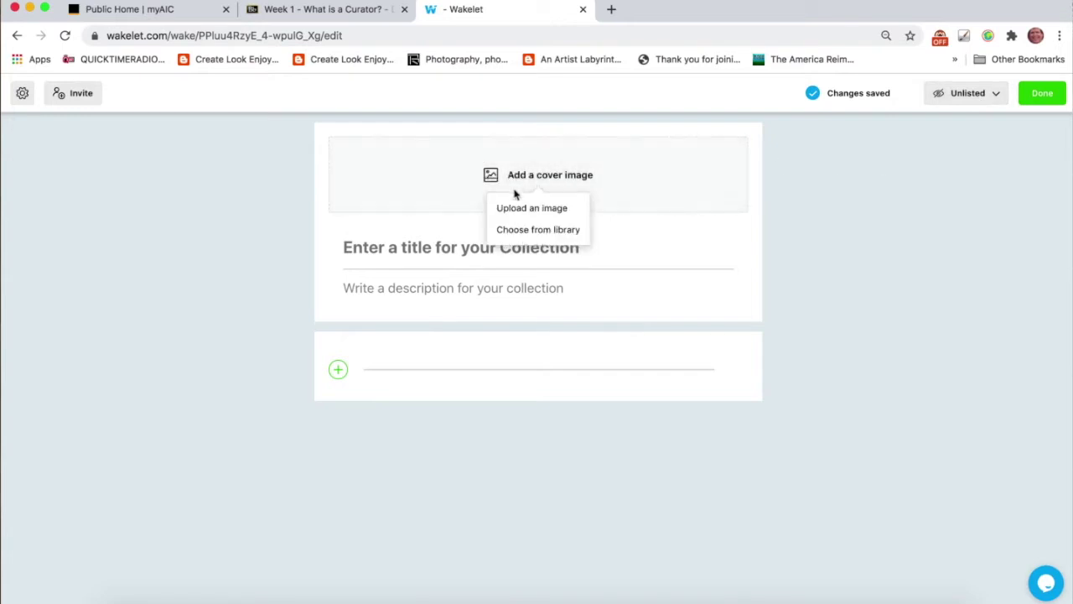
click(537, 231)
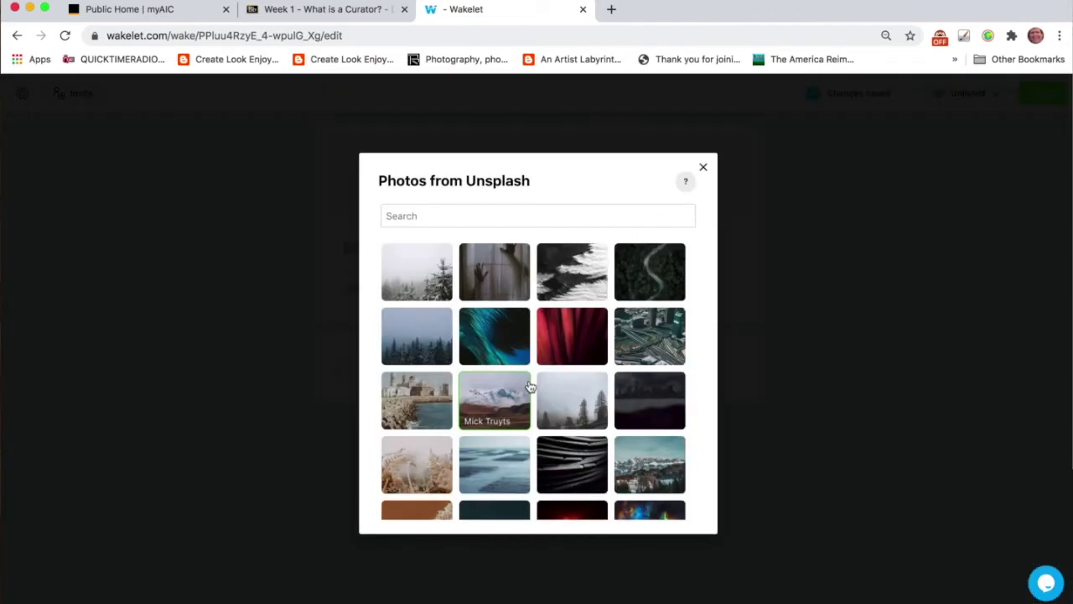
scroll(533, 387, down, 5)
scroll(530, 386, down, 10)
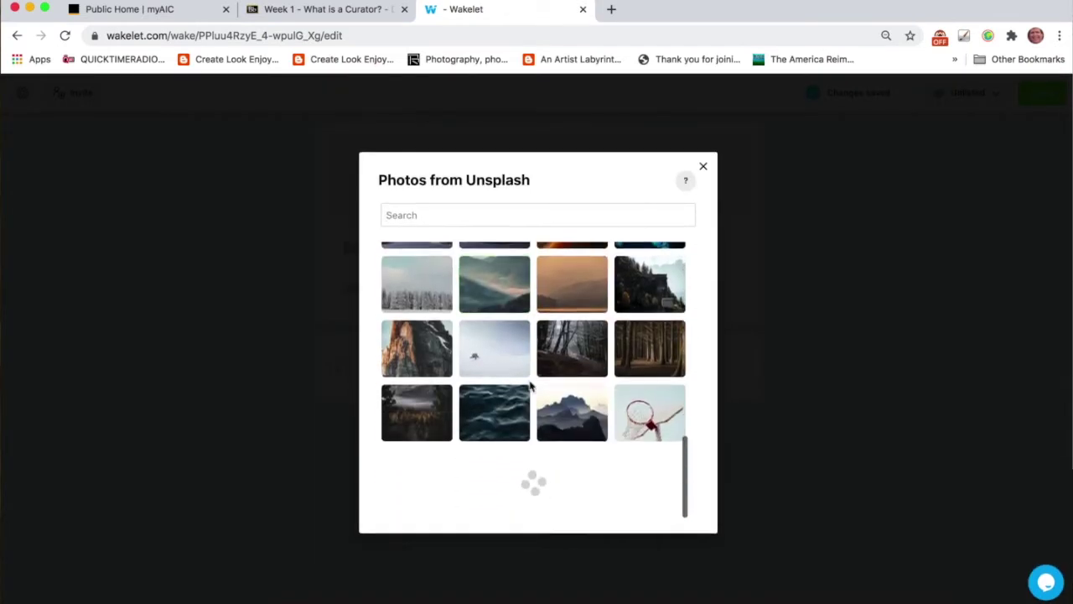
scroll(532, 388, down, 3)
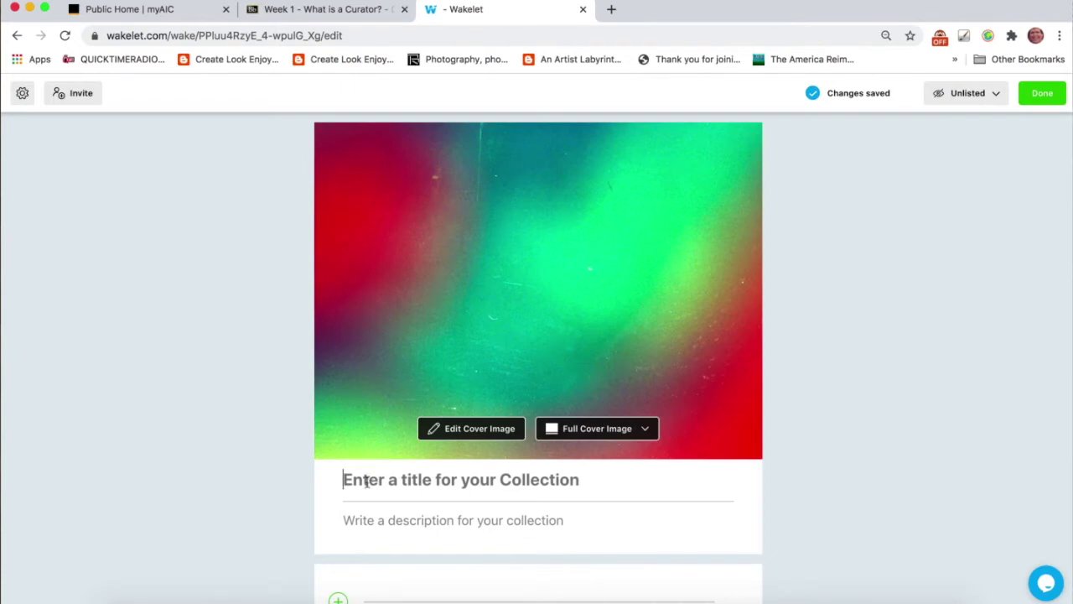
- Title the collection "Week 1 Wakelet"
text(Wake)
key(BackSpace)
key(BackSpace)
key(BackSpace)
text(eek)
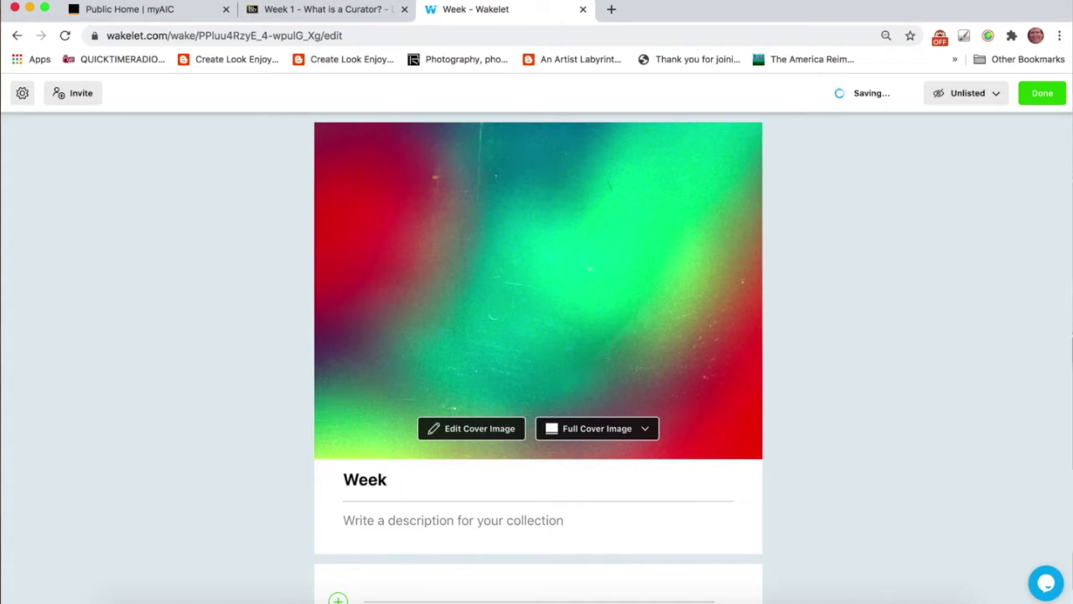
text( 1 Wa)
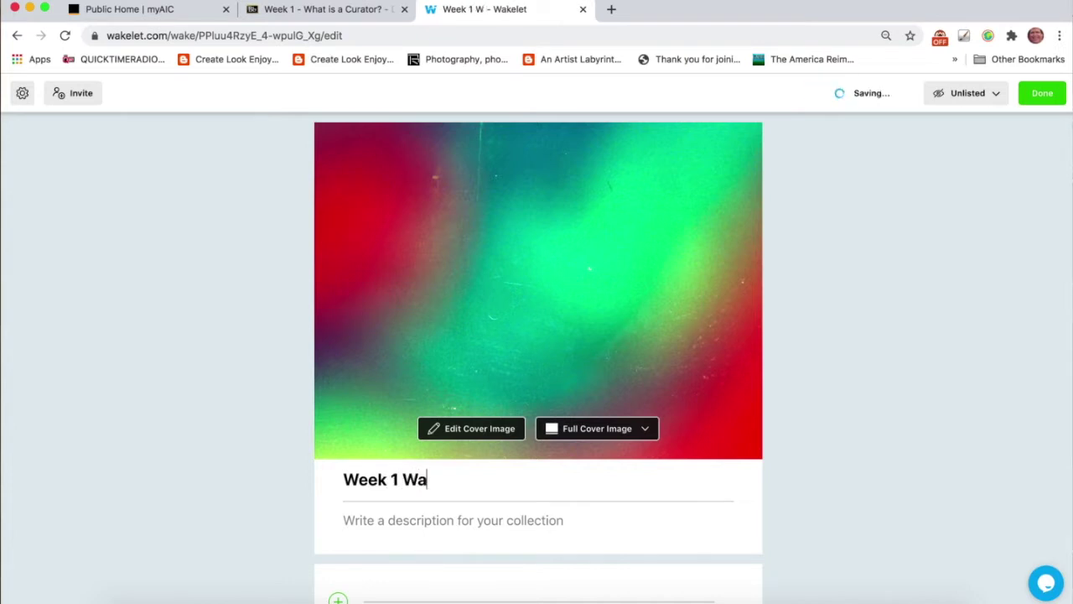
text(kelet)
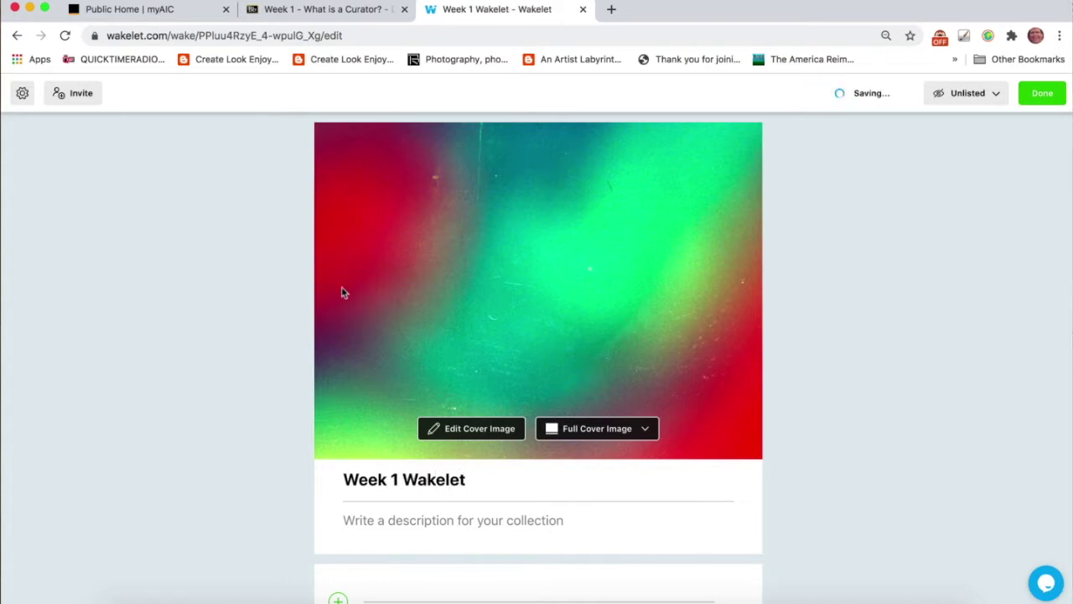
- Upload the image 091017jrn003.jpg from the CLE folder as the first item of the collection
scroll(339, 289, down, 2)
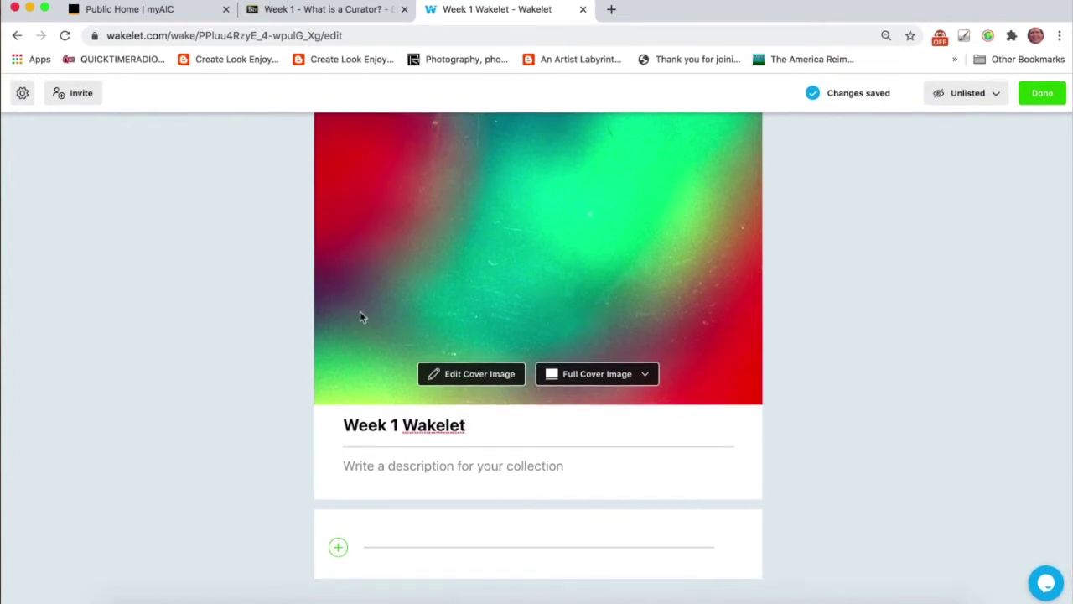
scroll(362, 331, down, 1)
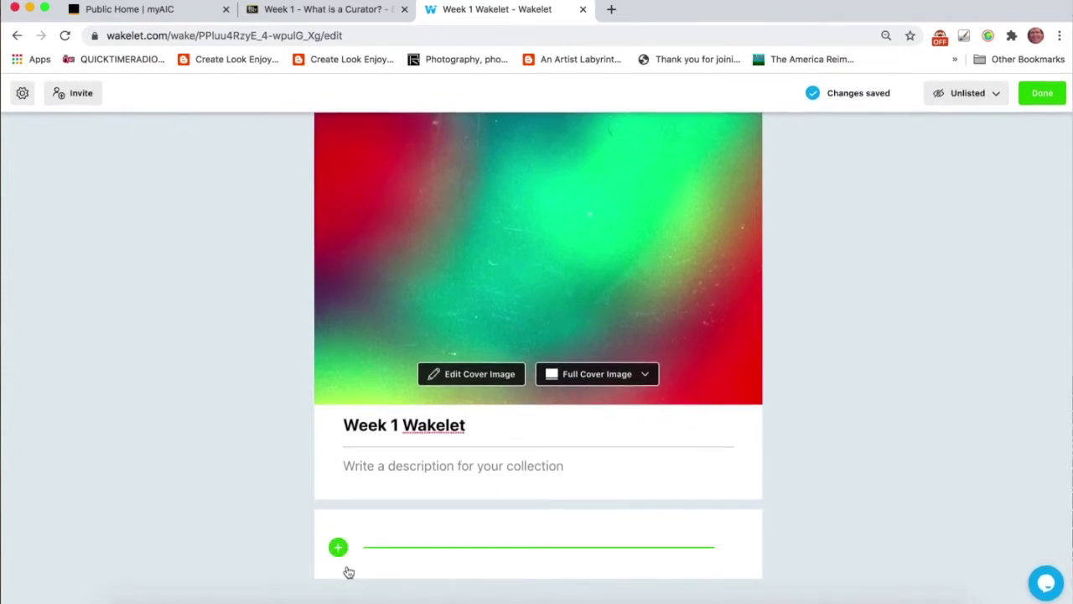
scroll(343, 568, up, 1)
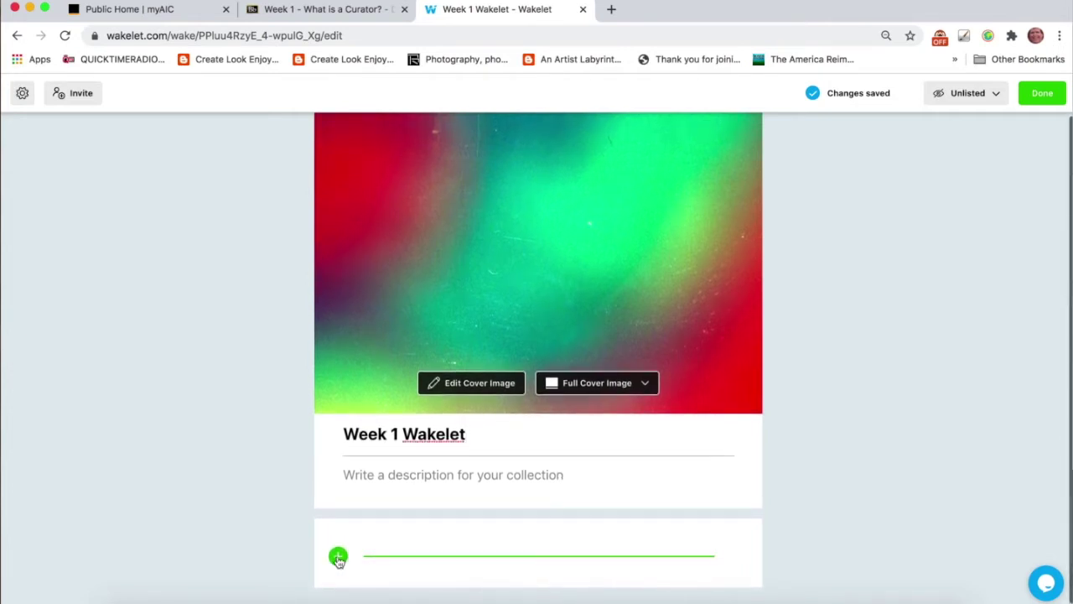
click(338, 558)
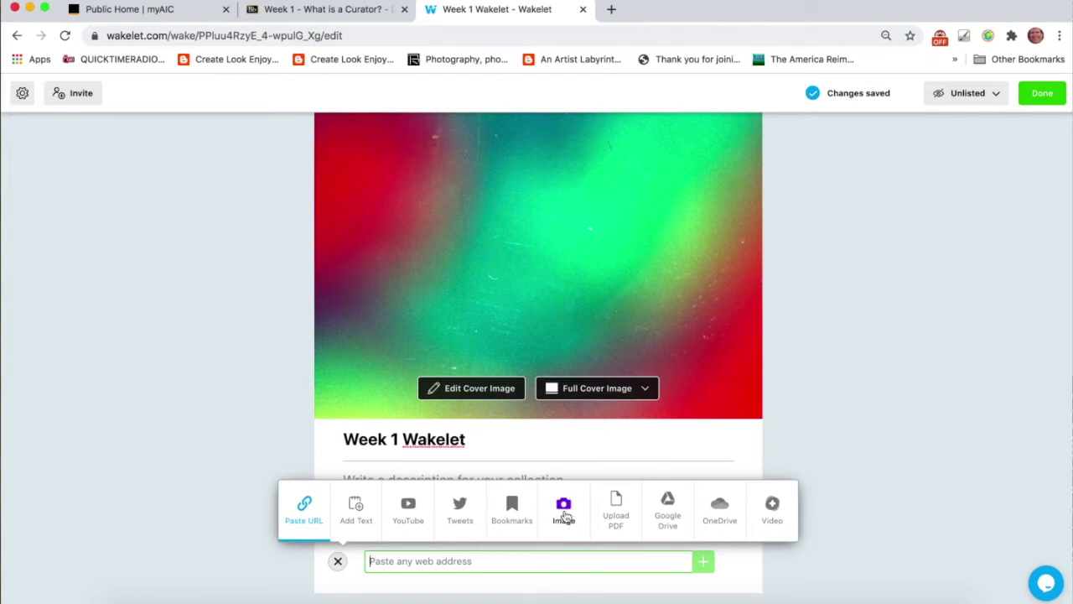
click(565, 521)
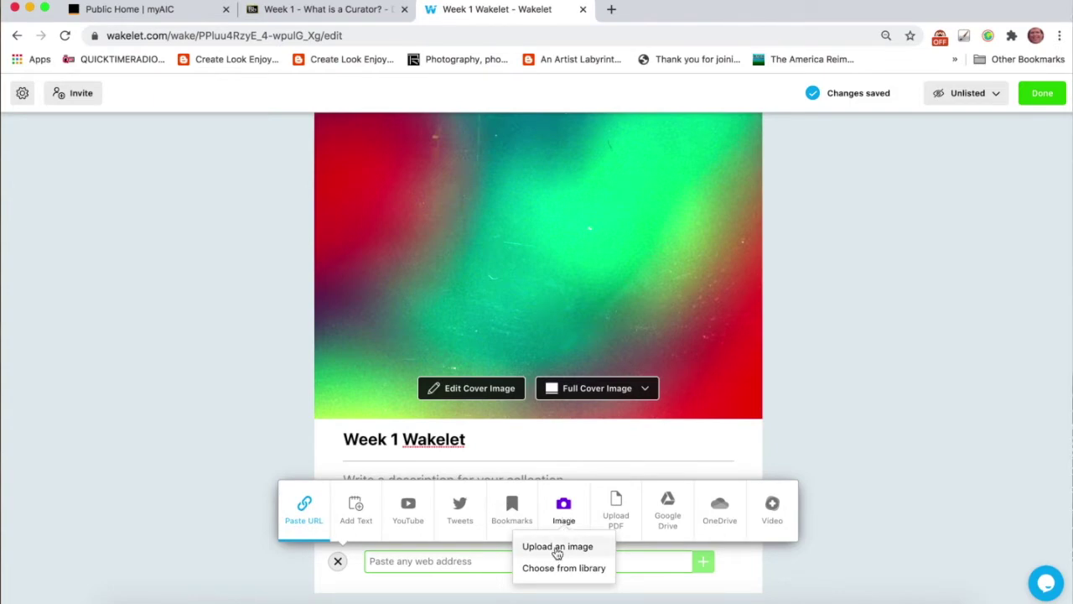
click(558, 547)
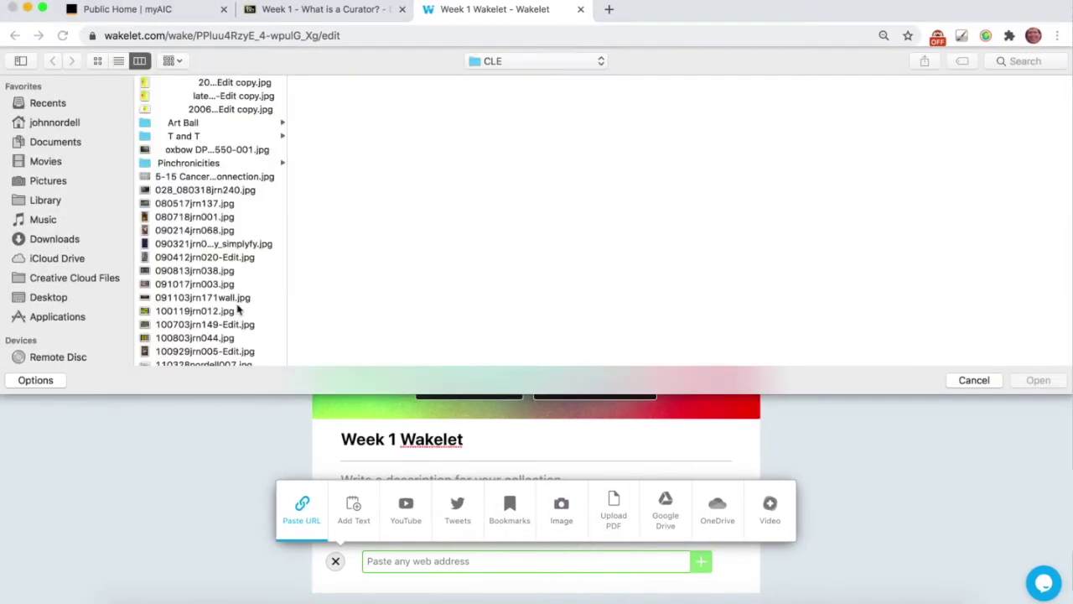
click(185, 271)
click(177, 284)
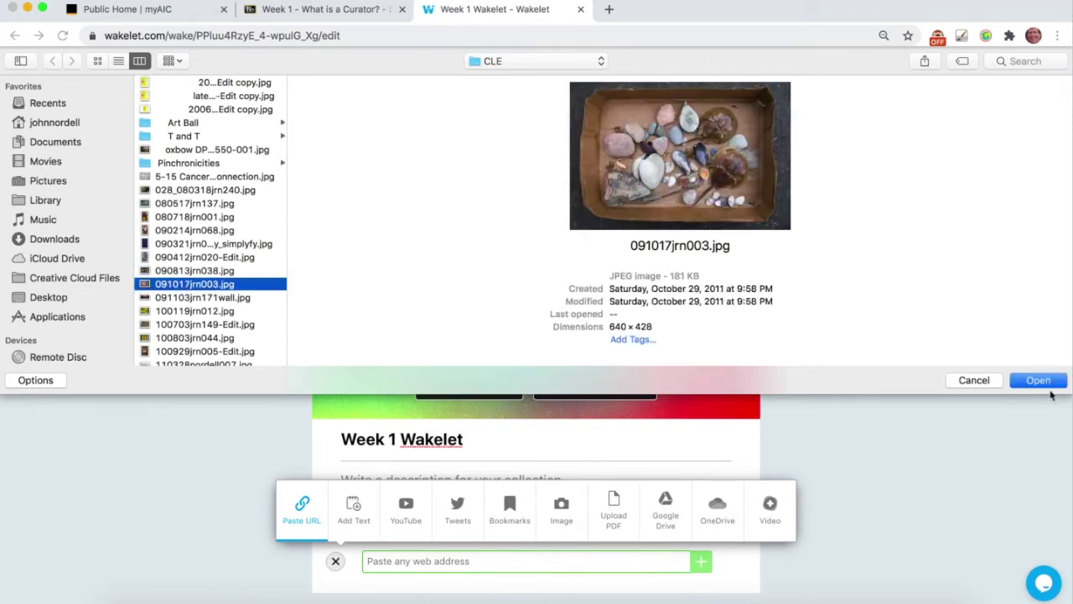
click(1038, 380)
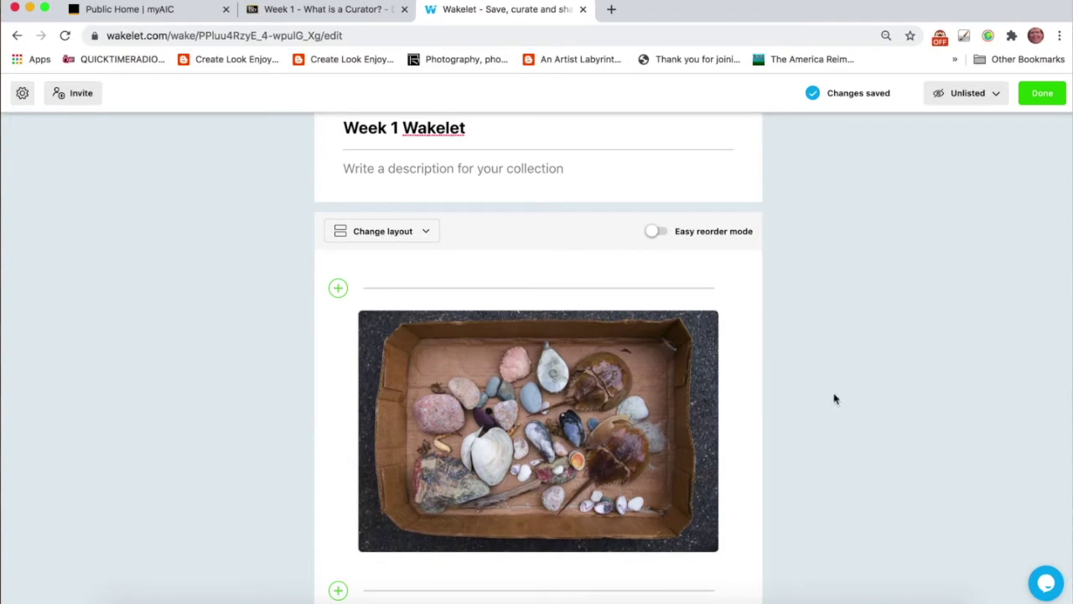
- Choose Media View as the collection's layout
mouse_move(548, 408)
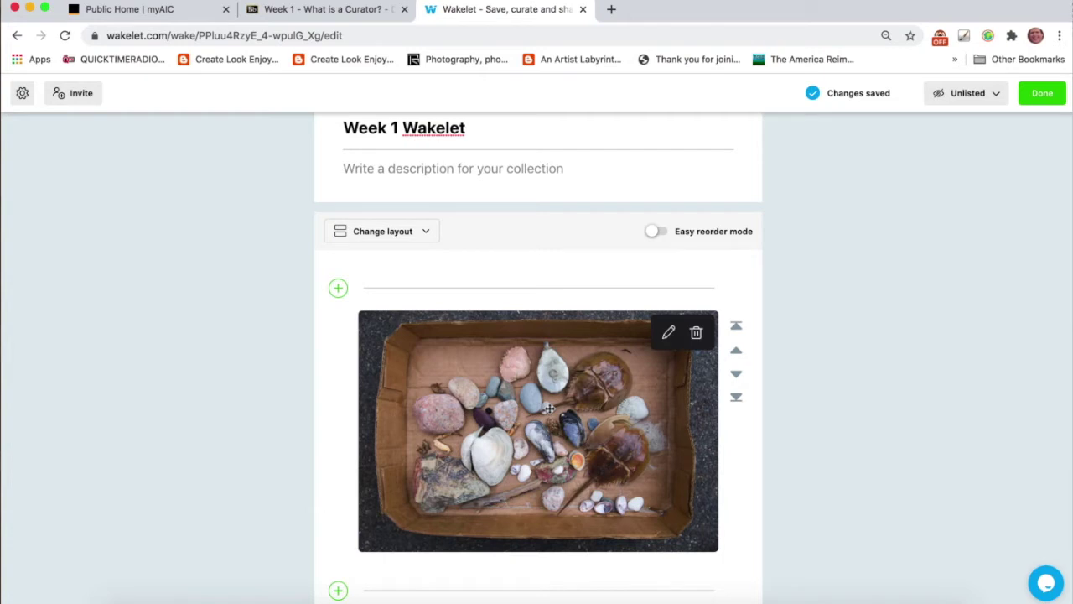
click(420, 236)
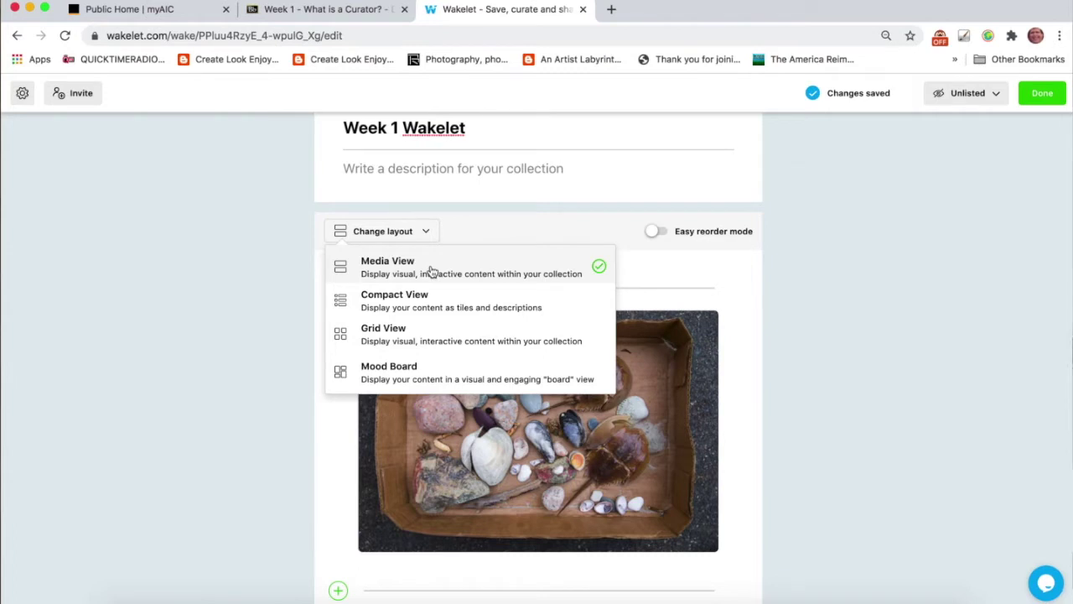
click(429, 270)
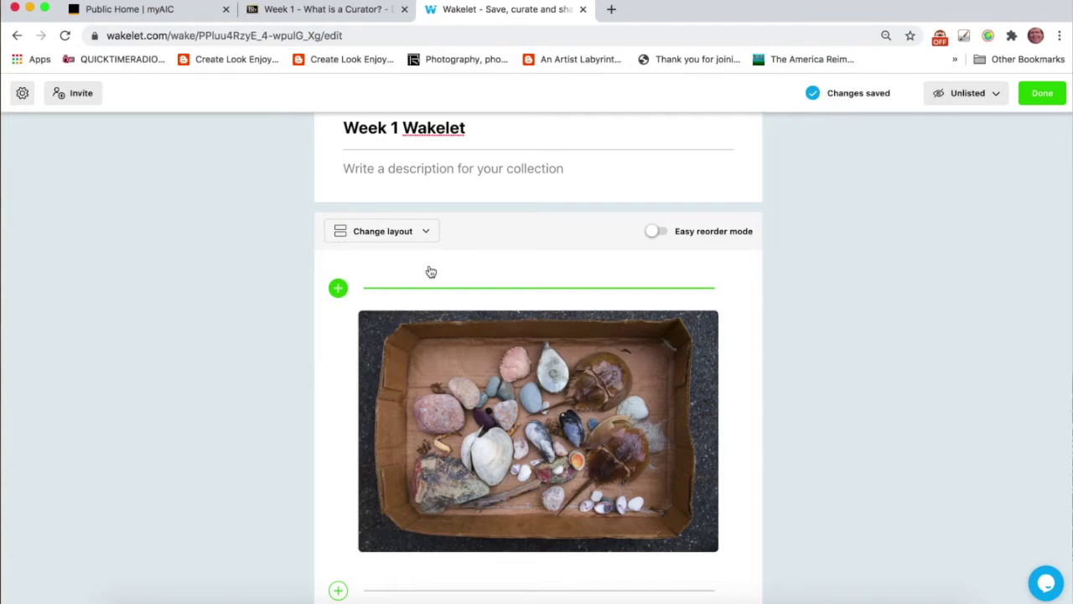
- Give the uploaded shell photo the description "Here is my sea shell collection." and save it
scroll(685, 338, down, 1)
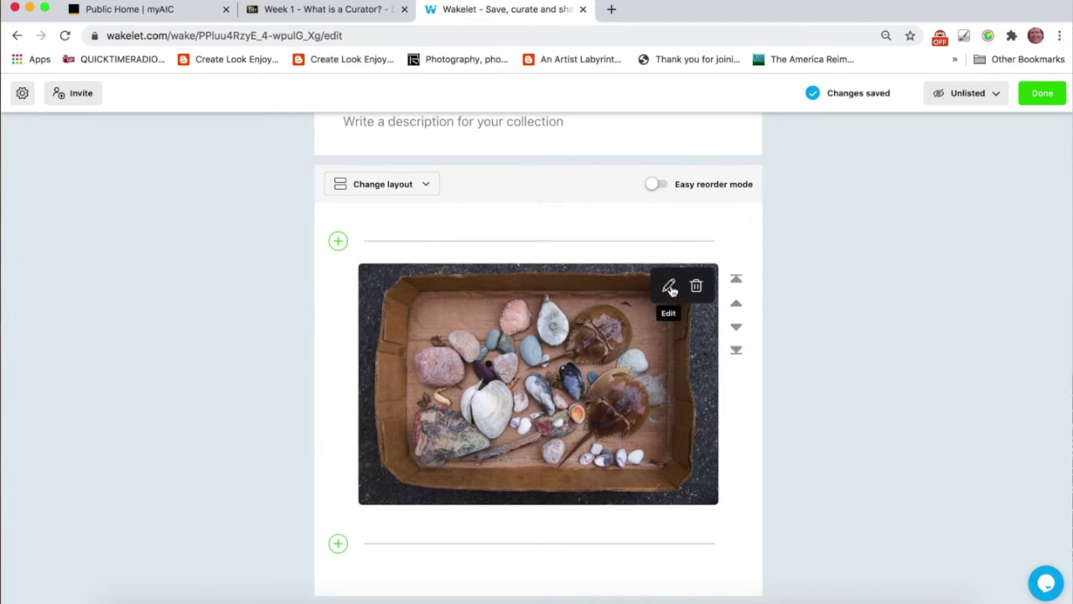
click(671, 289)
scroll(503, 491, down, 1)
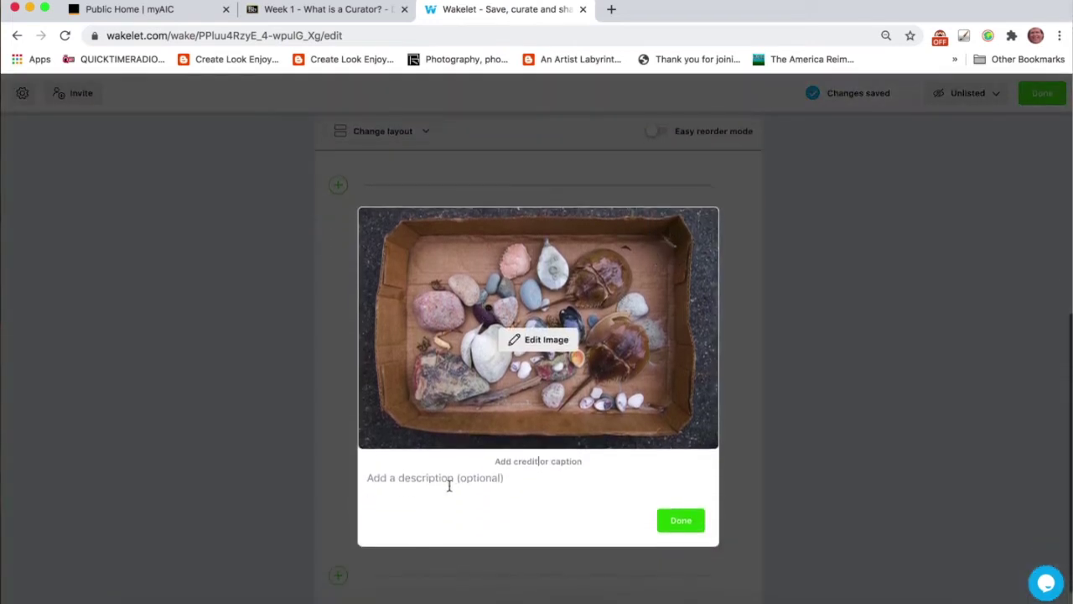
click(437, 480)
text(Here is )
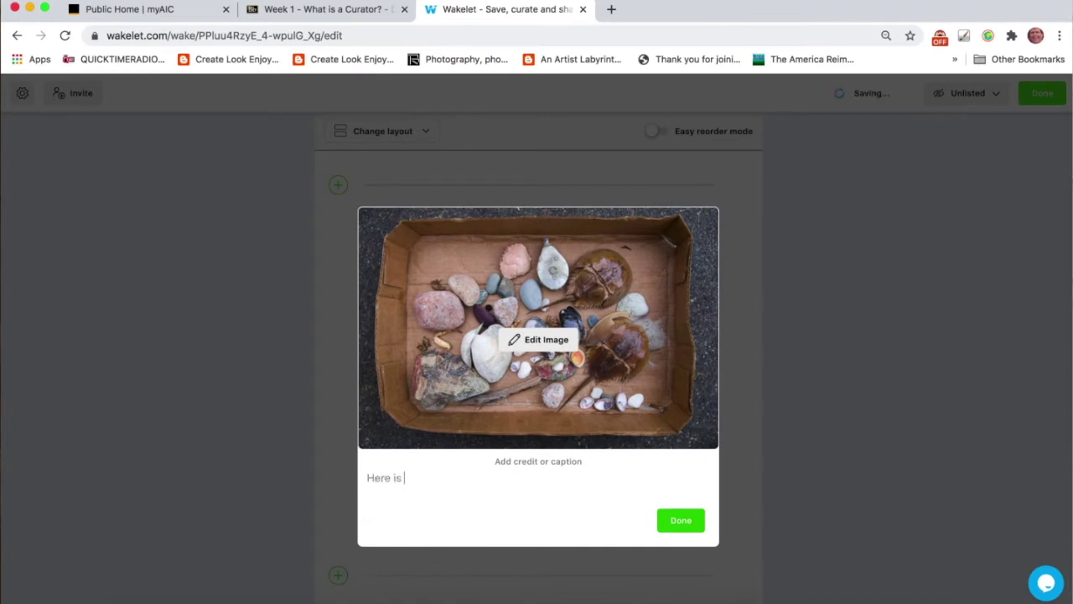
text(myusea)
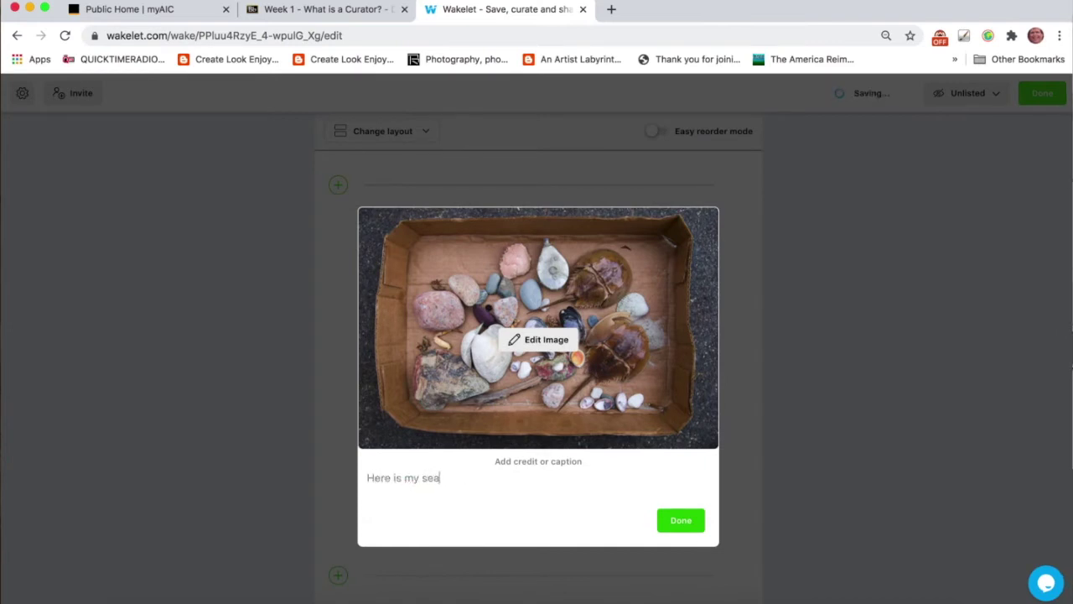
text( shell collection.)
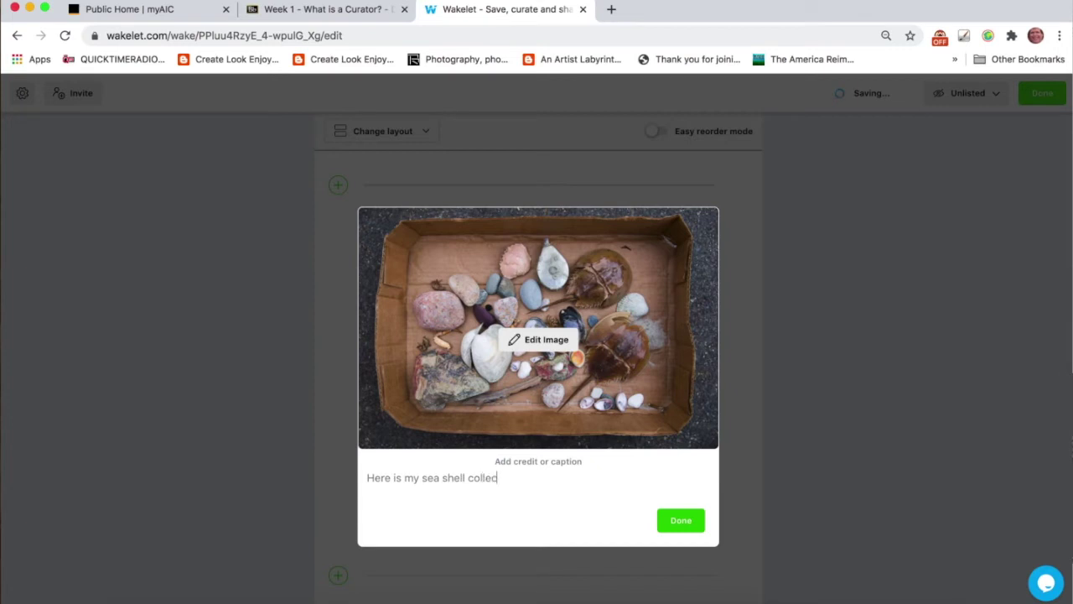
click(686, 520)
mouse_move(649, 344)
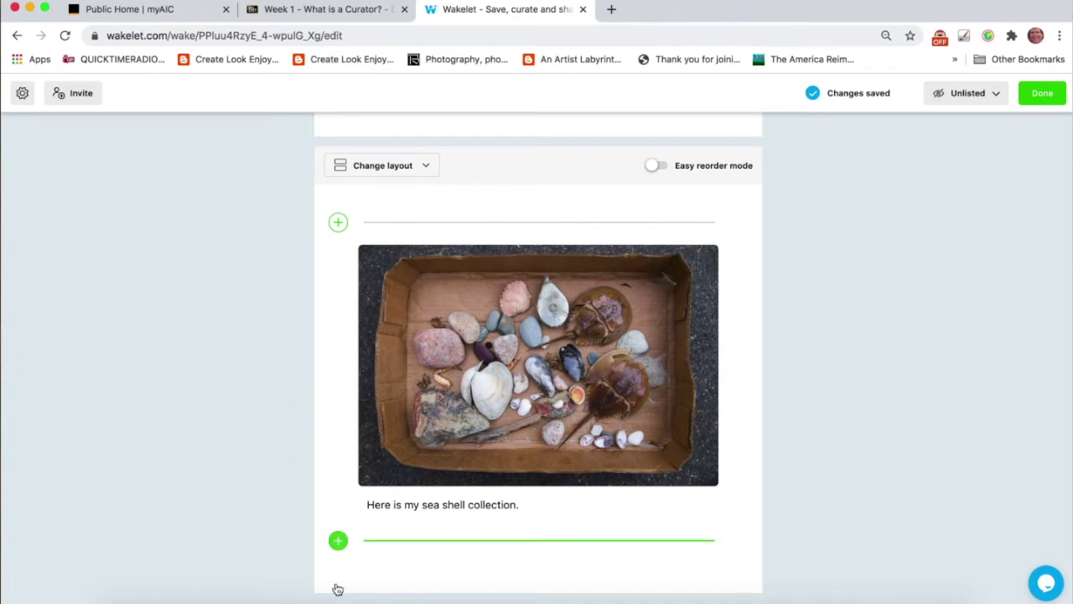
- Copy the course number, description and contact passage from the Word syllabus into a new text item below the shell photo
click(338, 541)
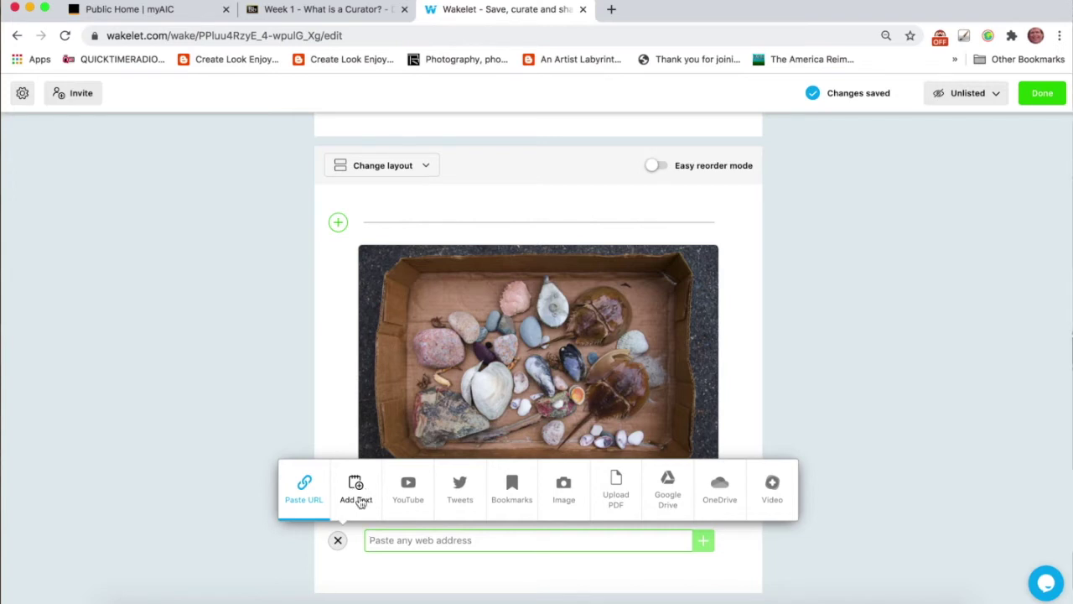
click(721, 599)
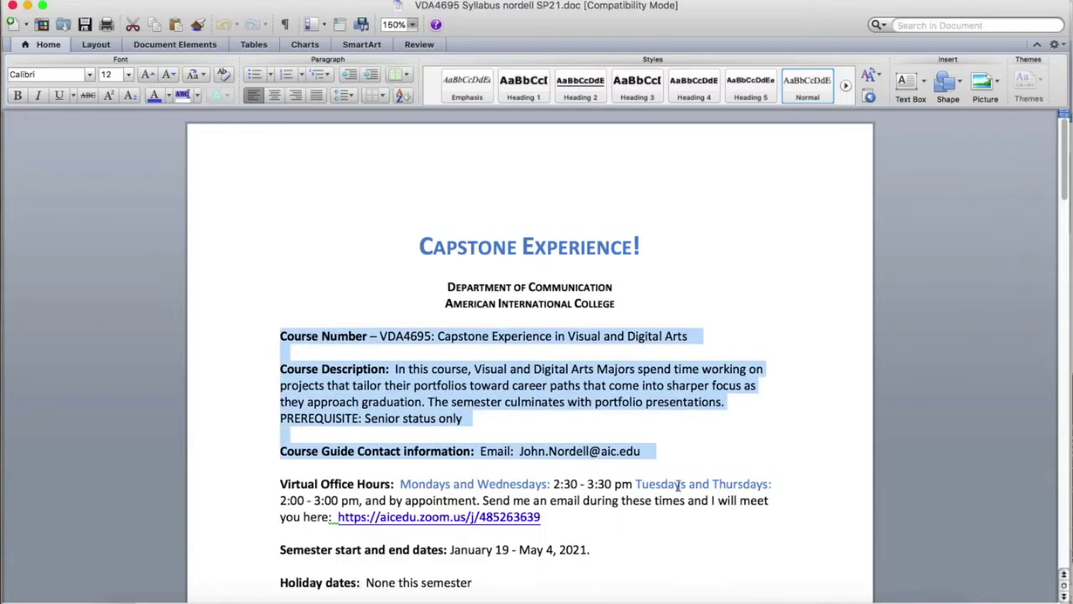
drag(670, 453, 283, 335)
key(super+Tab)
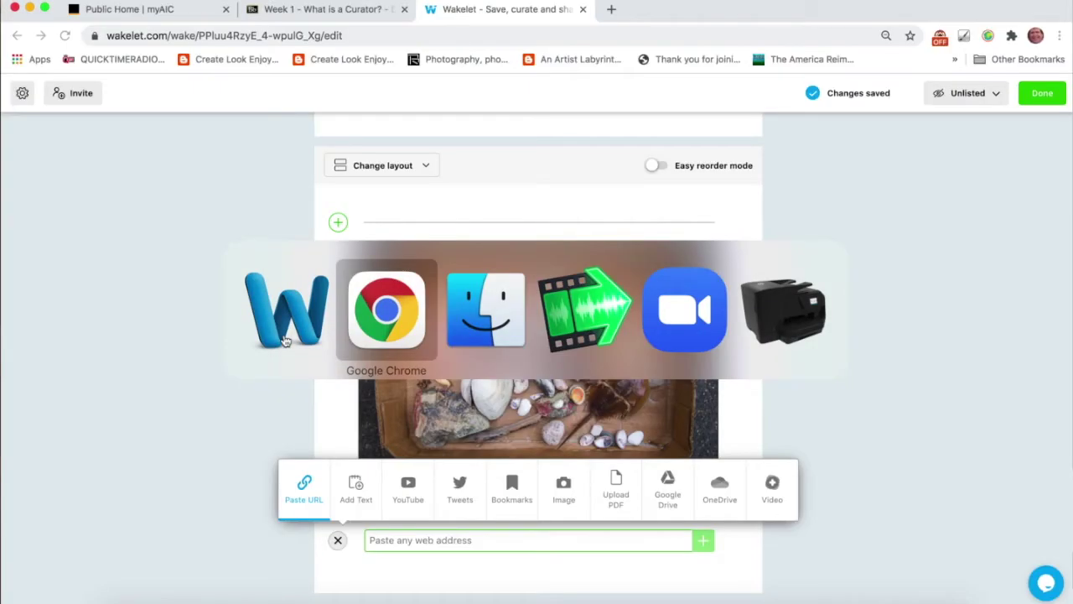
click(356, 490)
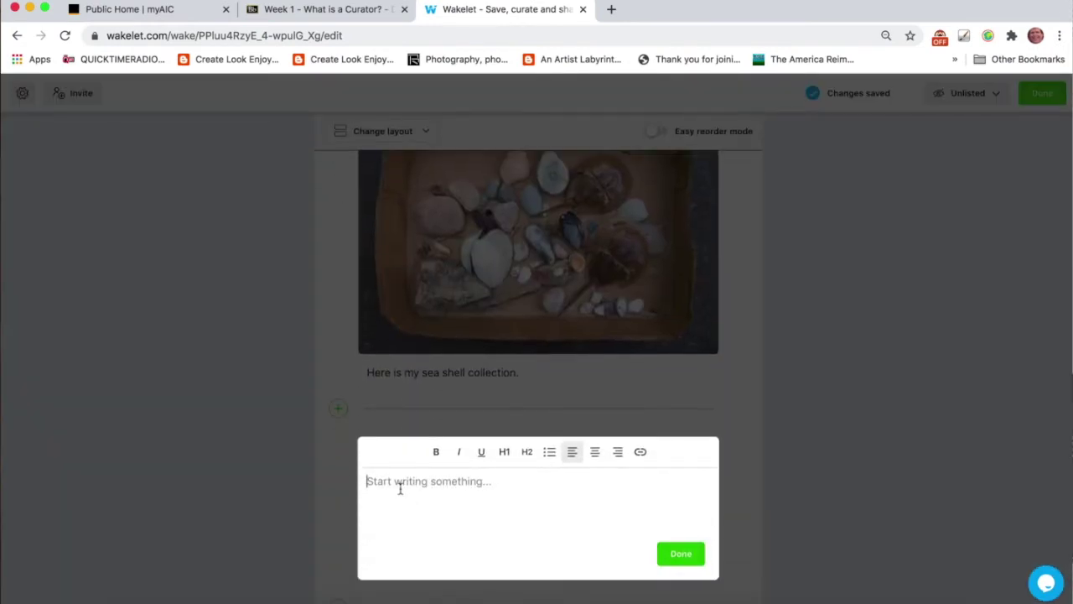
key(super+v)
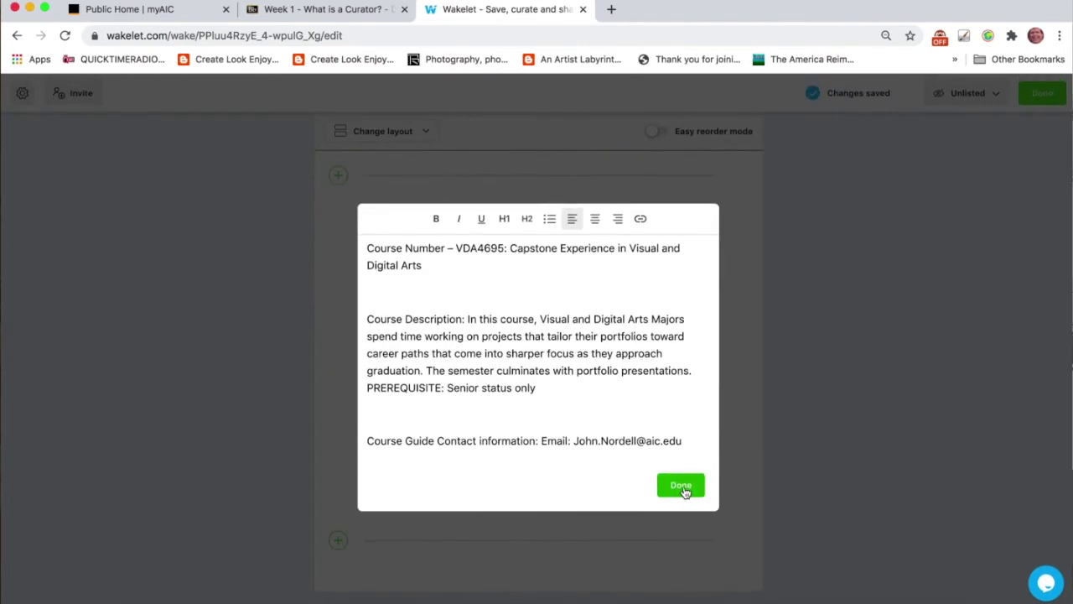
click(685, 488)
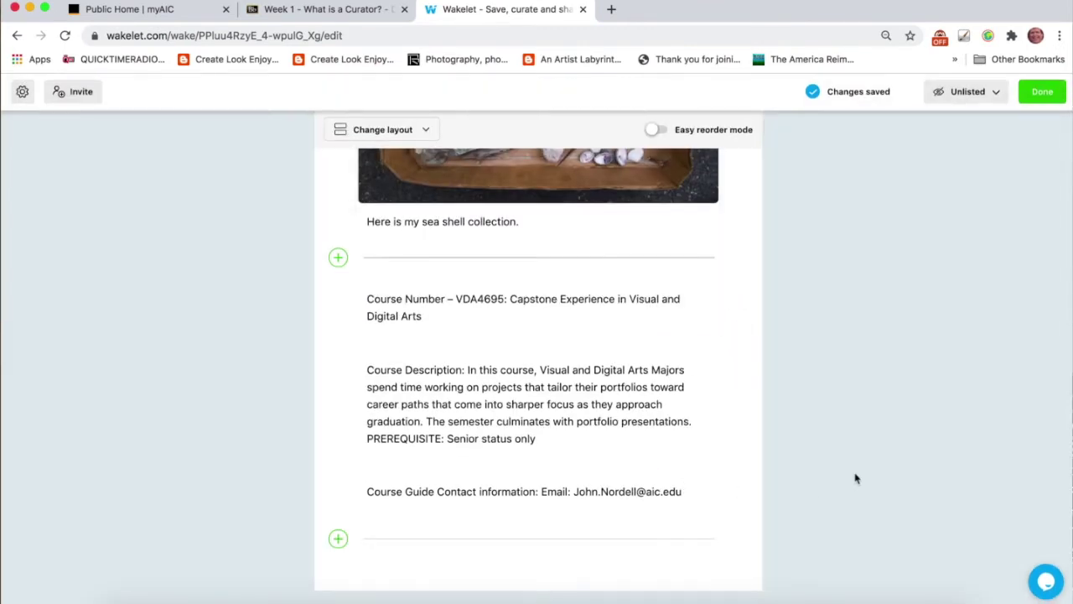
- Save the Capstone Experience syllabus in Word as a PDF in the SP21 folder and return to the Wakelet collection
click(338, 540)
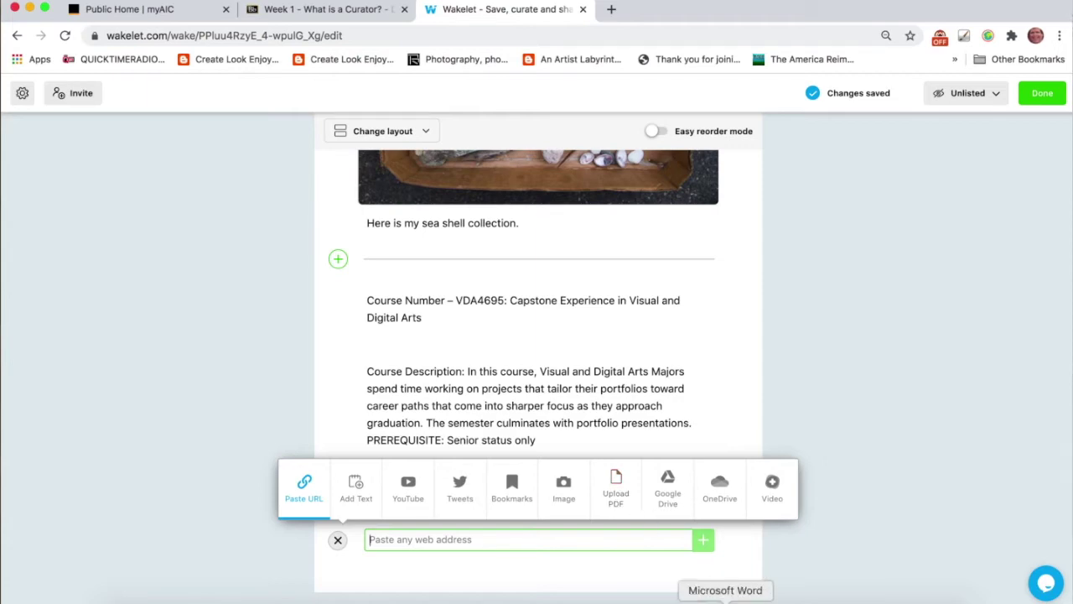
click(726, 599)
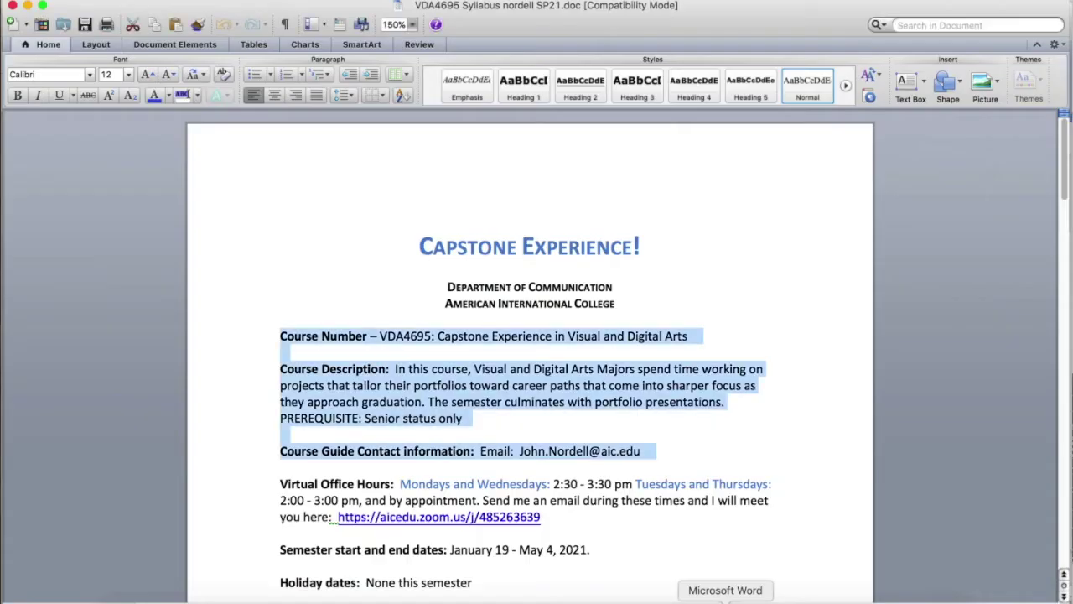
click(306, 237)
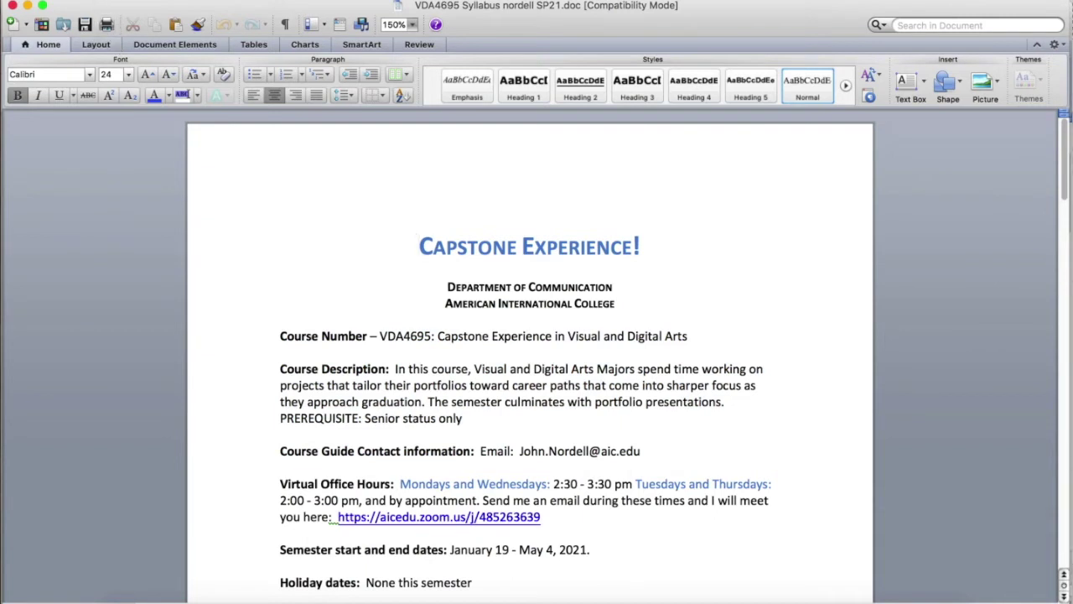
click(93, 0)
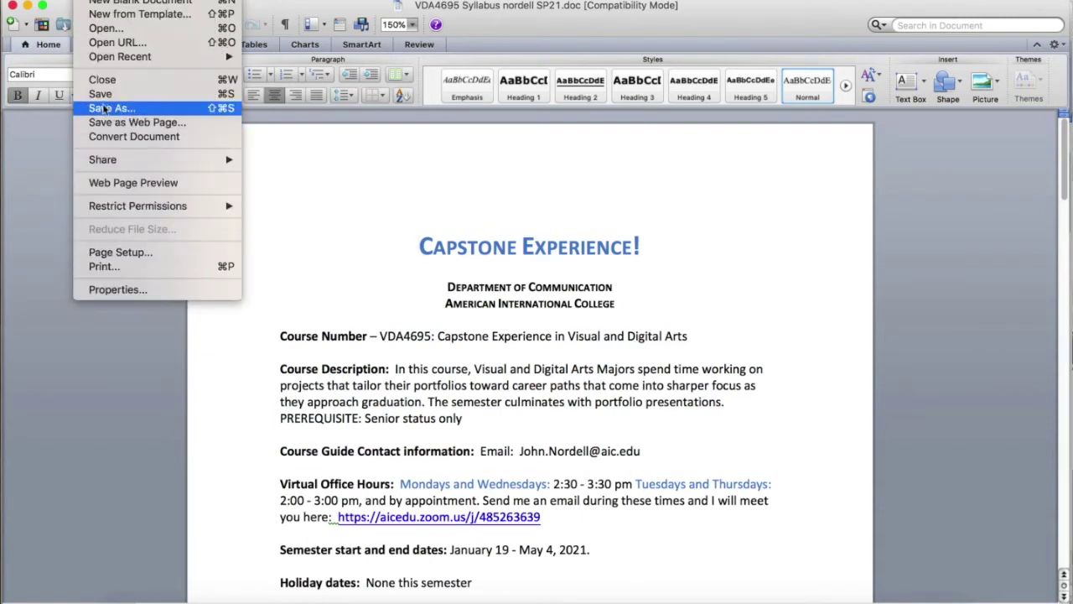
click(156, 109)
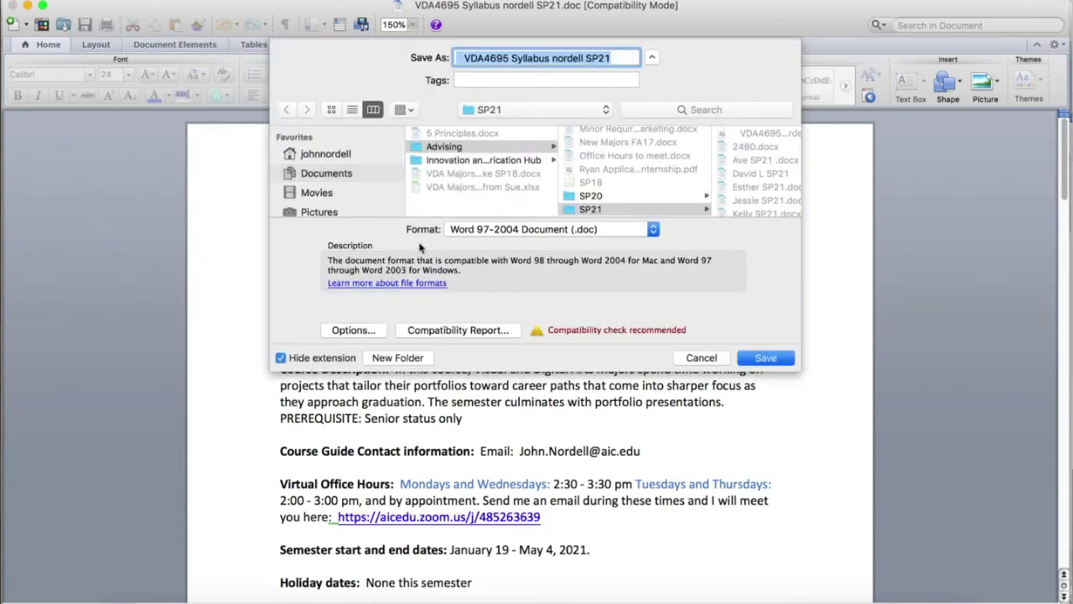
click(482, 231)
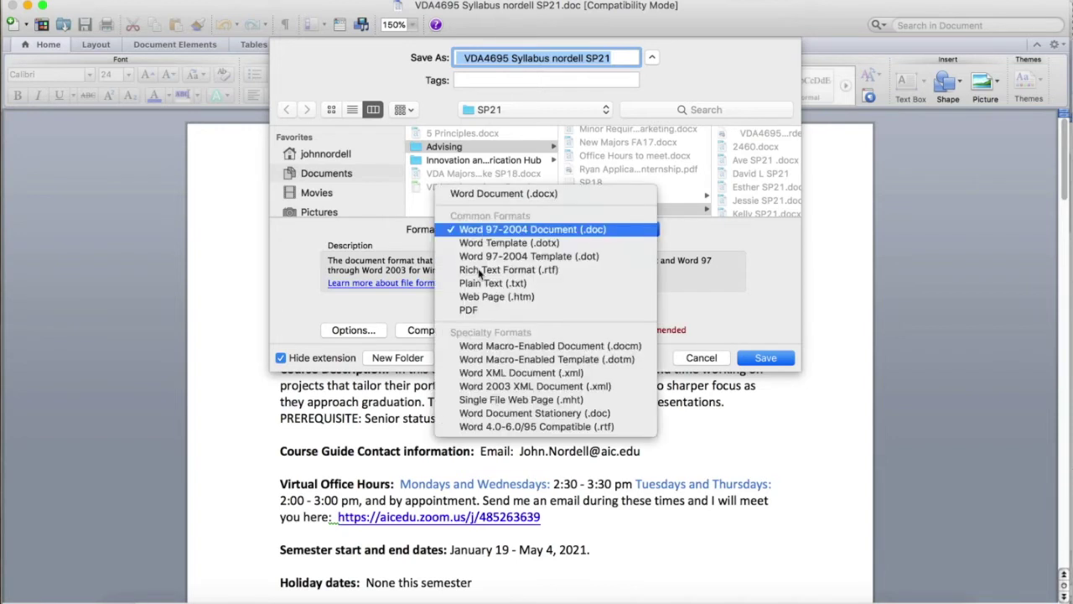
click(473, 310)
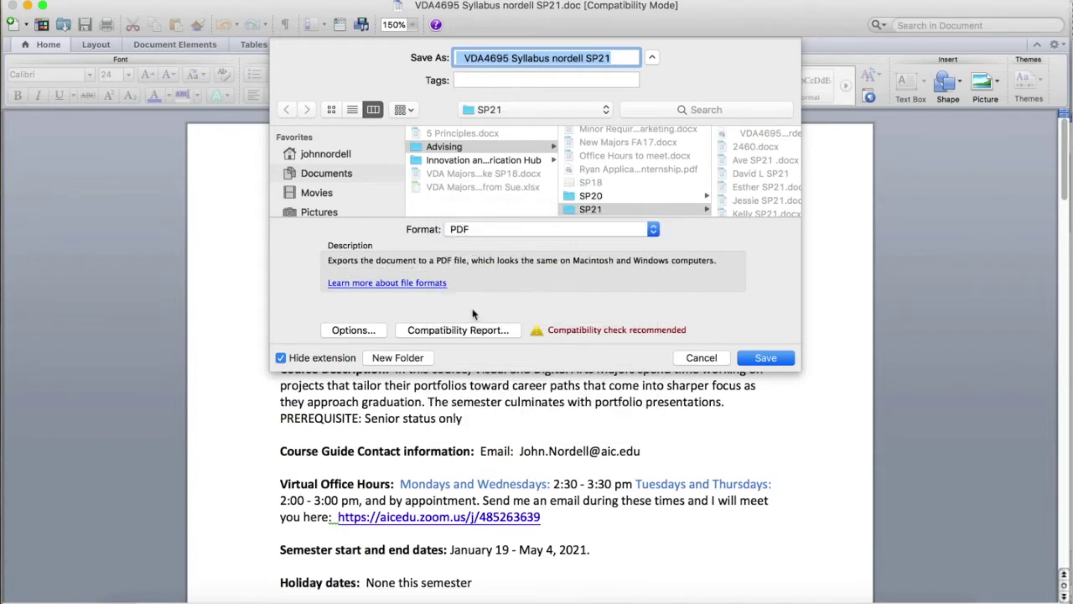
click(765, 358)
click(643, 130)
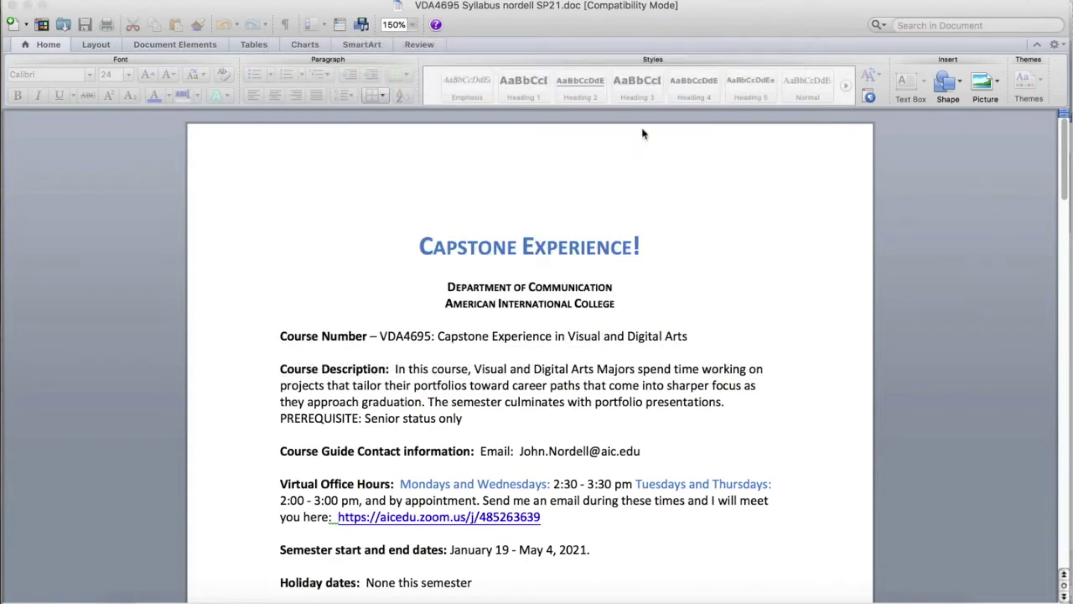
key(super+Tab)
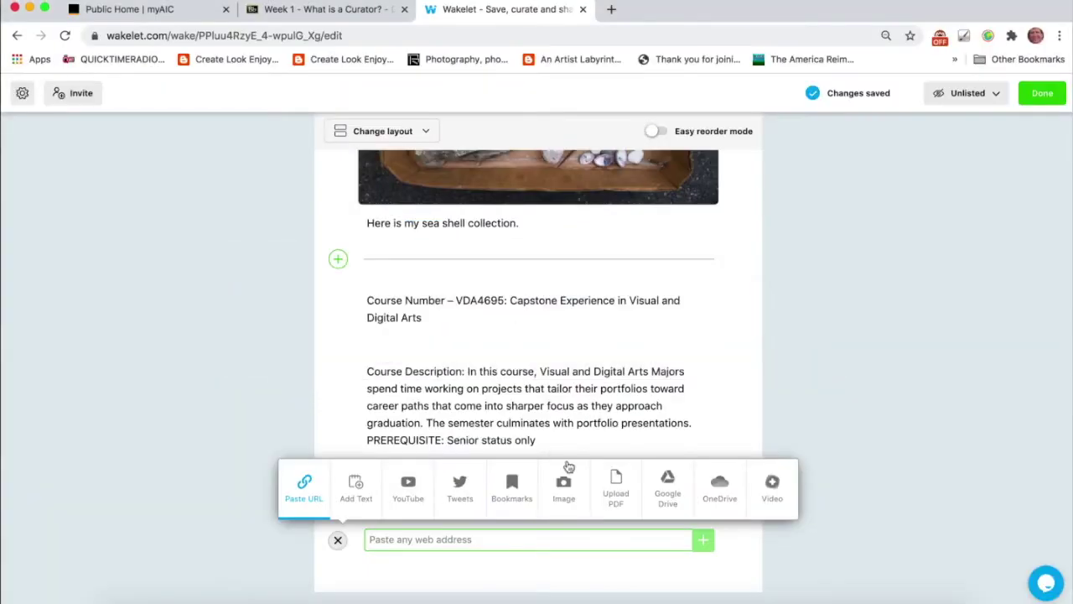
click(616, 487)
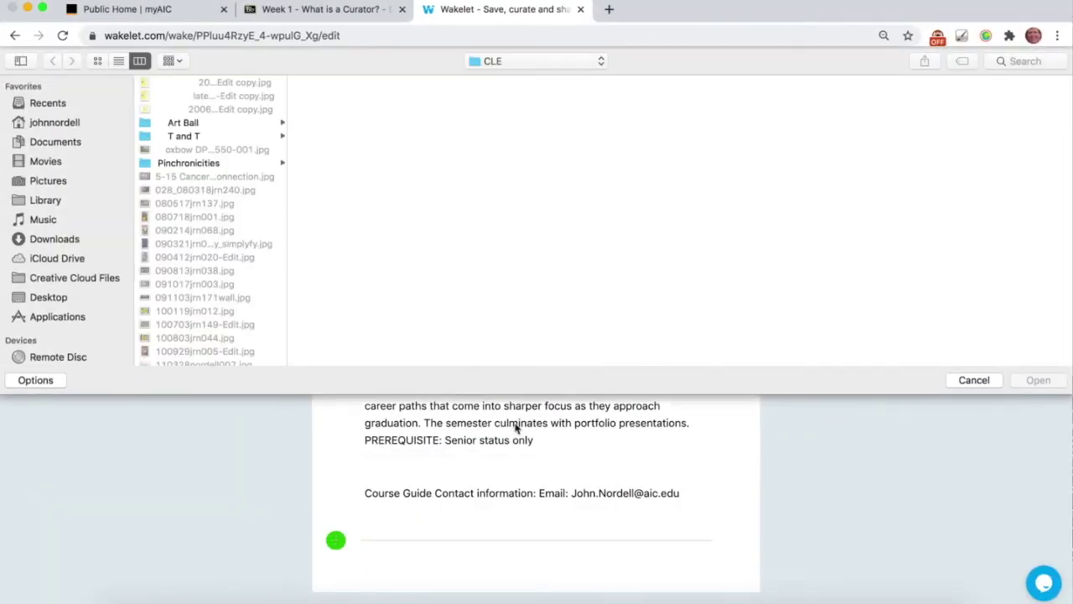
scroll(183, 282, down, 5)
scroll(193, 251, up, 10)
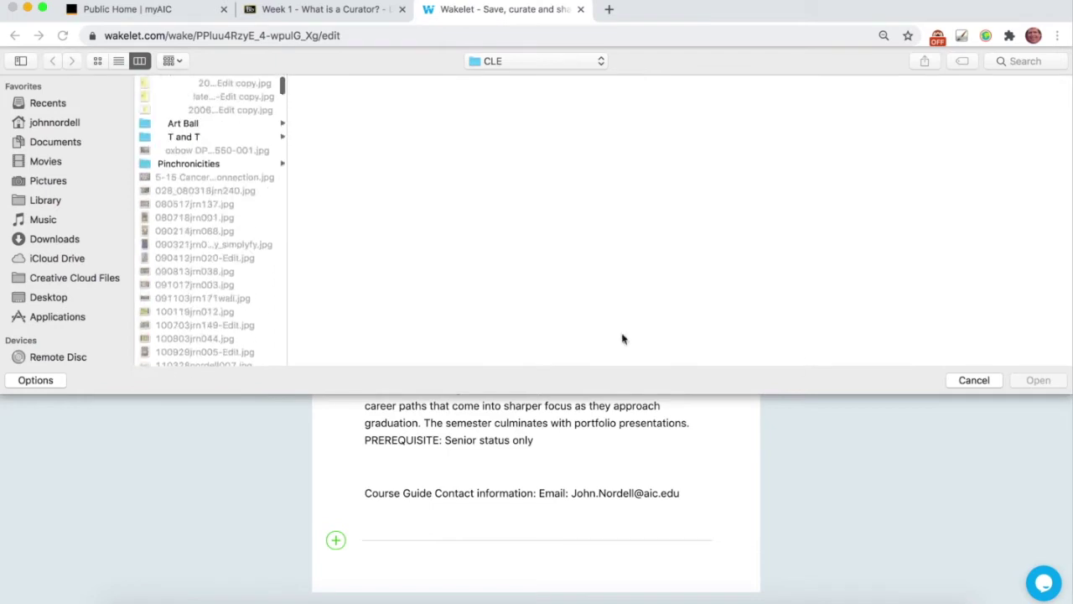
click(975, 382)
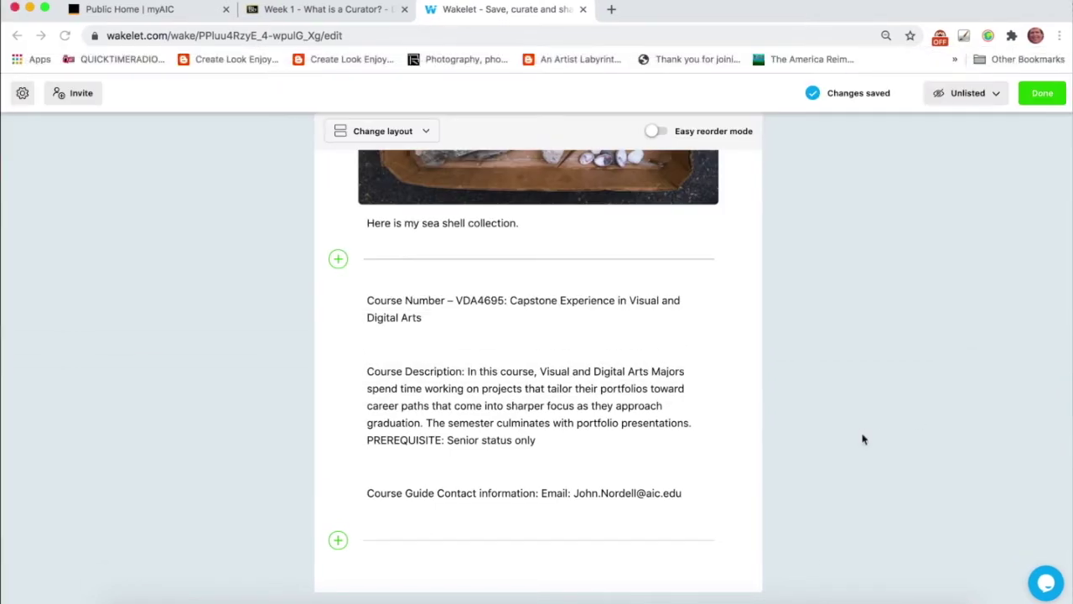
- Finish editing the Week 1 Wakelet collection, look over its finished page and select the page's web address
scroll(863, 439, up, 3)
scroll(864, 439, up, 5)
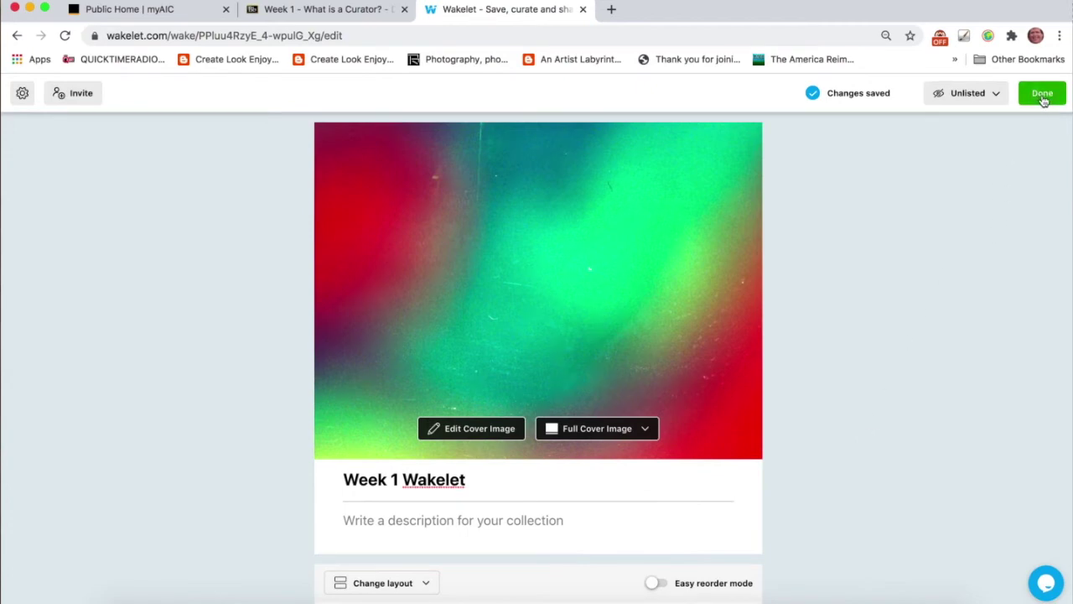
click(1042, 94)
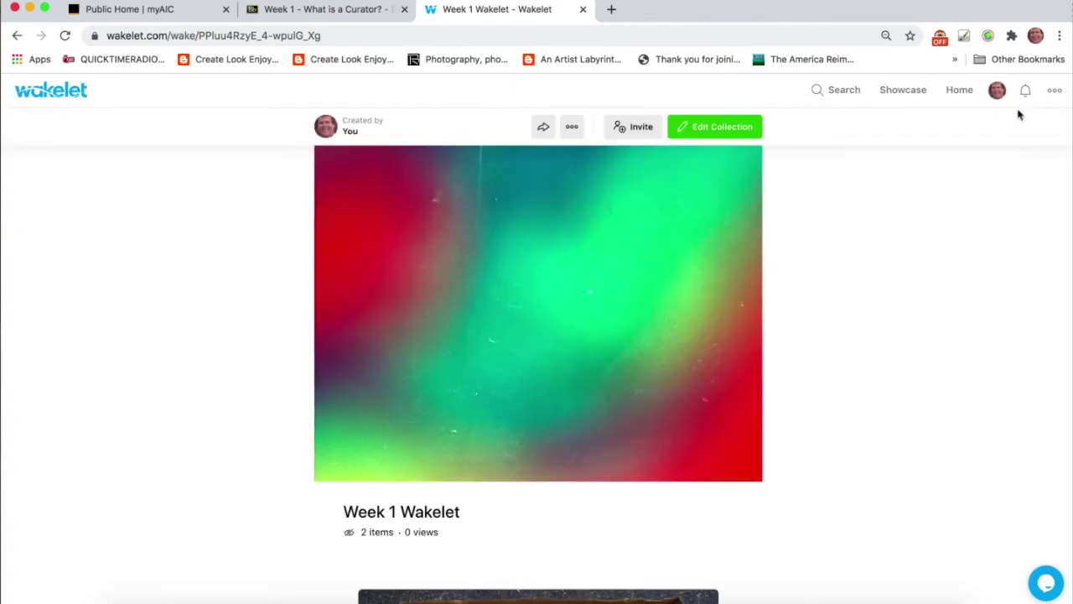
scroll(892, 224, down, 6)
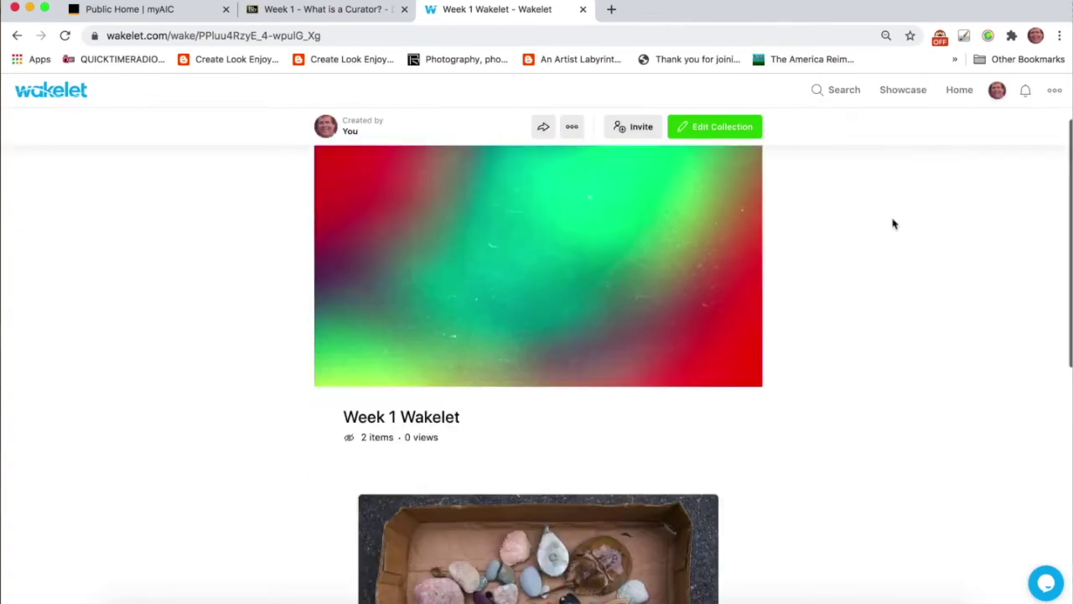
scroll(893, 224, up, 6)
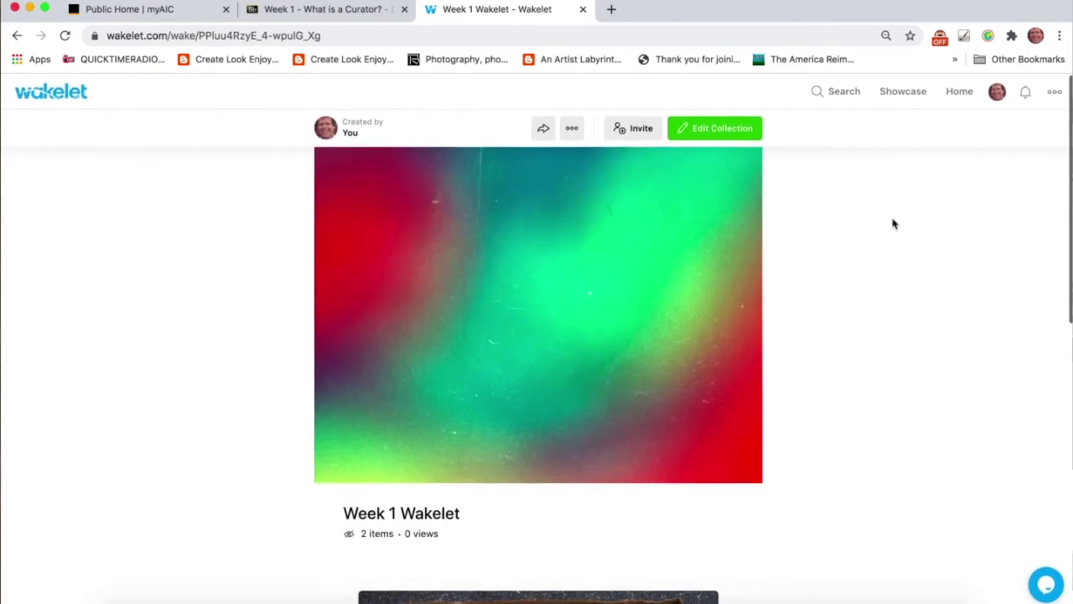
click(343, 37)
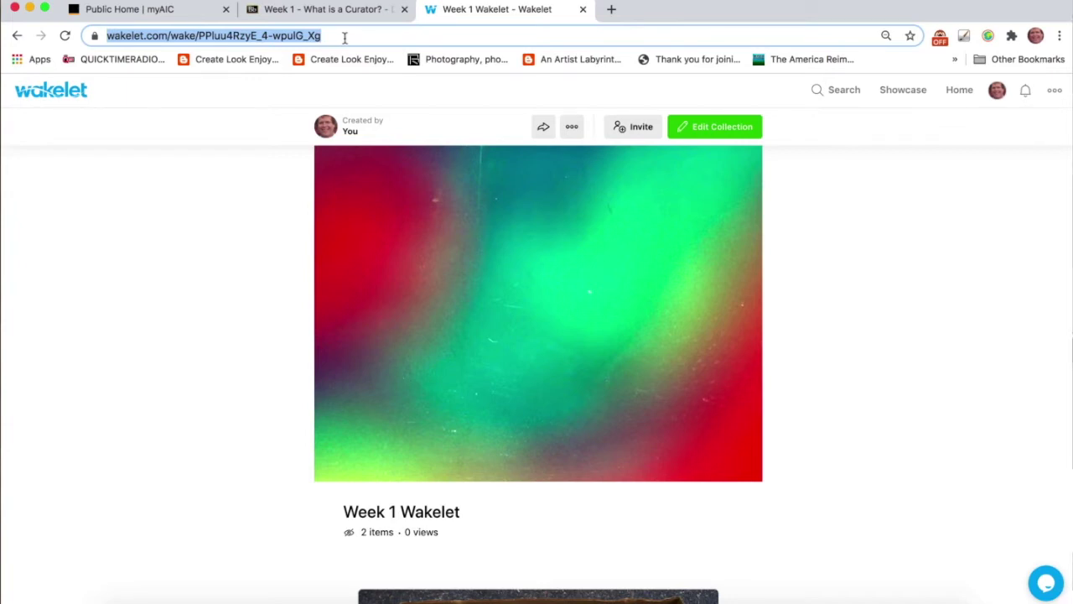
- Create a new Wakelet collection titled "Museum Collection"
click(53, 98)
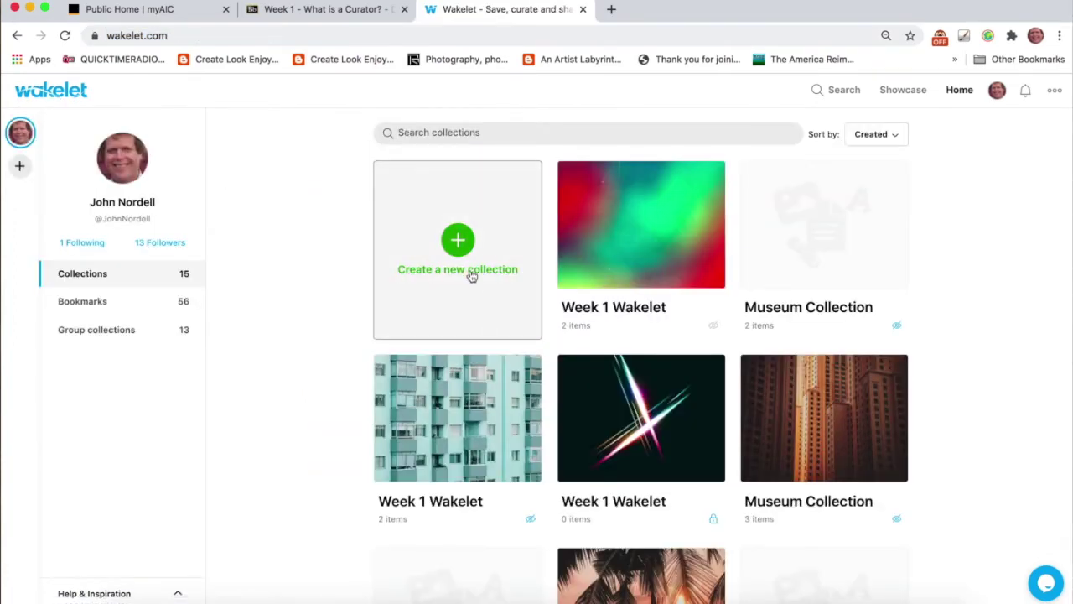
click(458, 243)
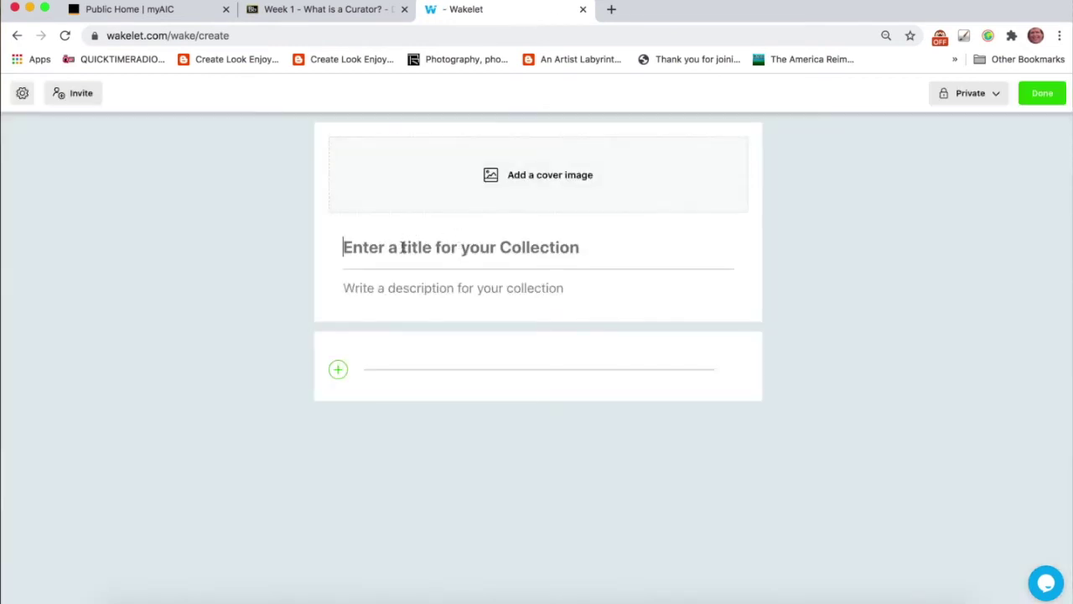
text(Museum Col)
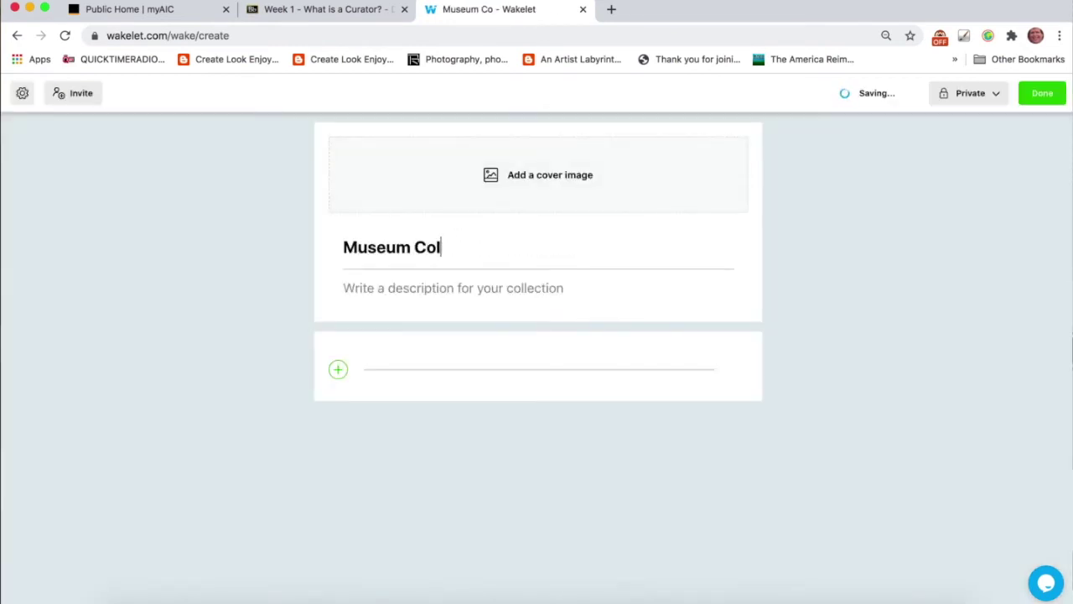
text(lection)
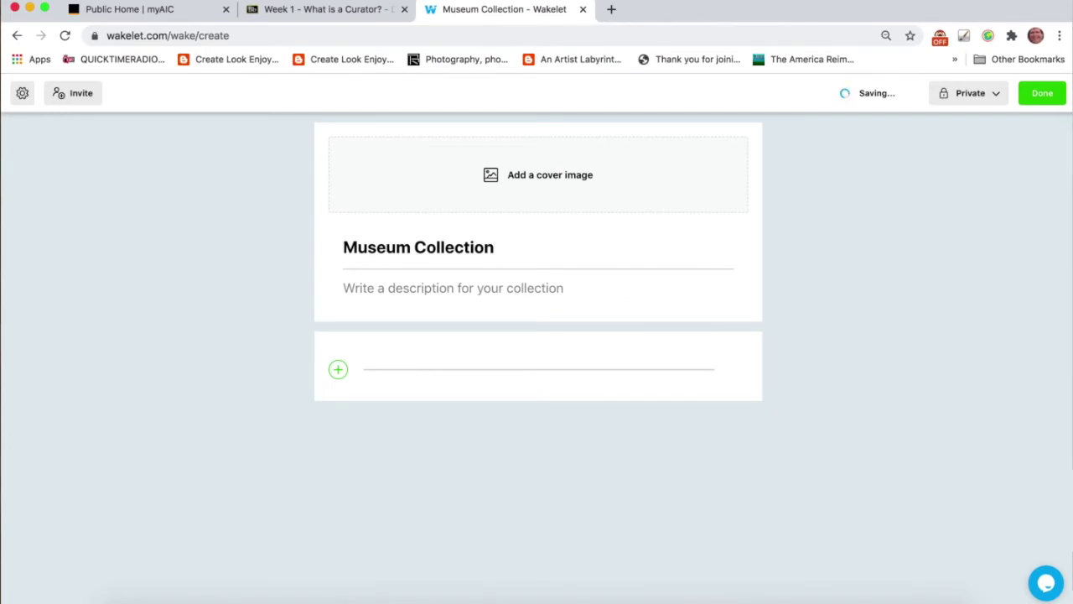
- Open The Met collection website through the link in the Week 1 assignment instructions on Blackboard
click(352, 8)
scroll(270, 310, down, 10)
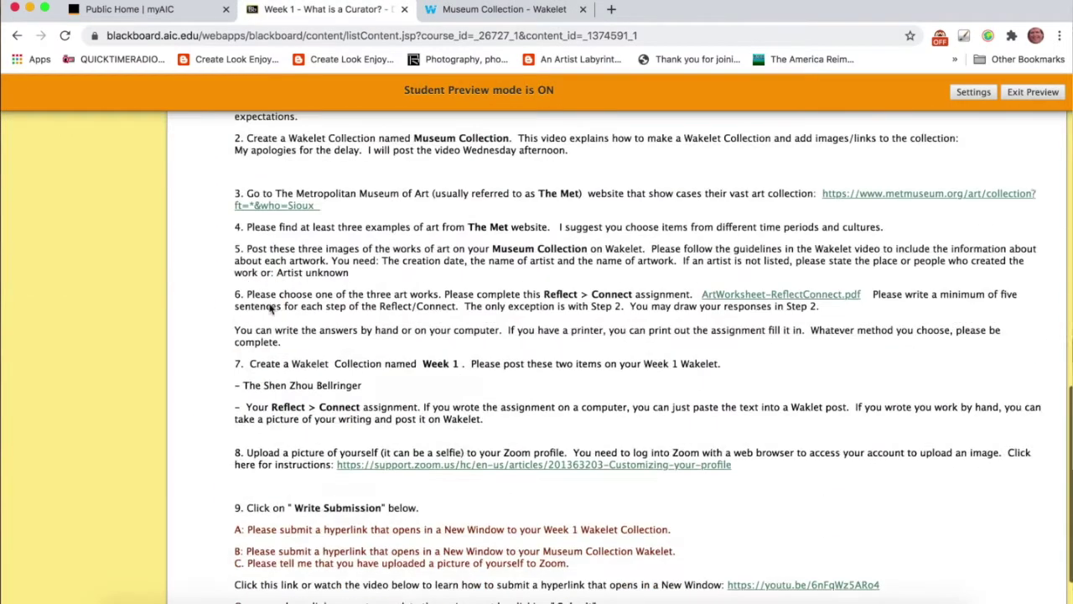
scroll(270, 310, up, 3)
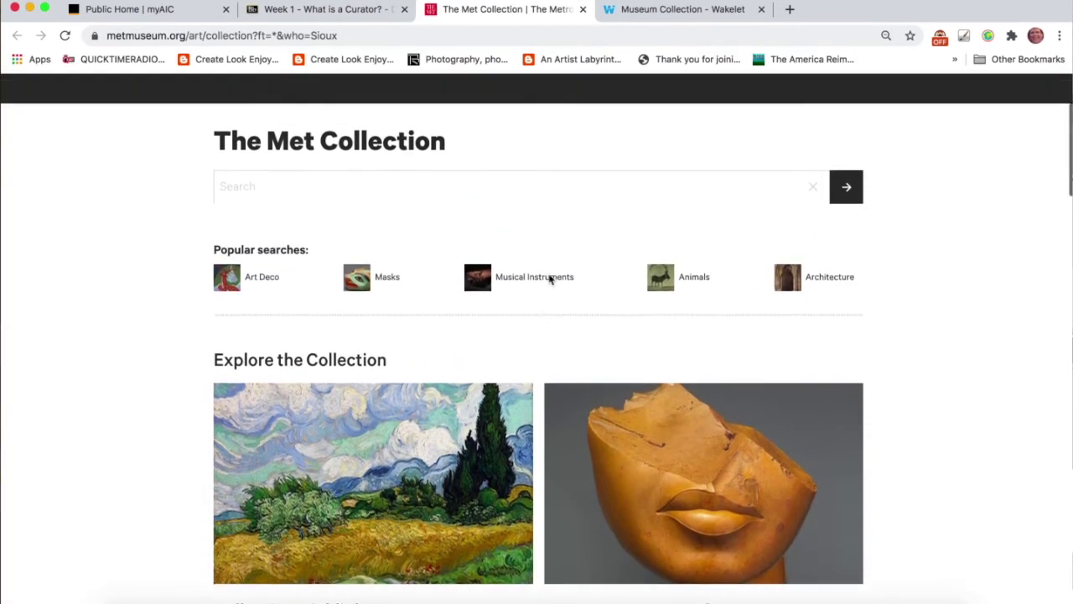
- Search The Met collection for "chile" and open the lower "Ear Ornament, Winged Runner" artwork page
click(550, 279)
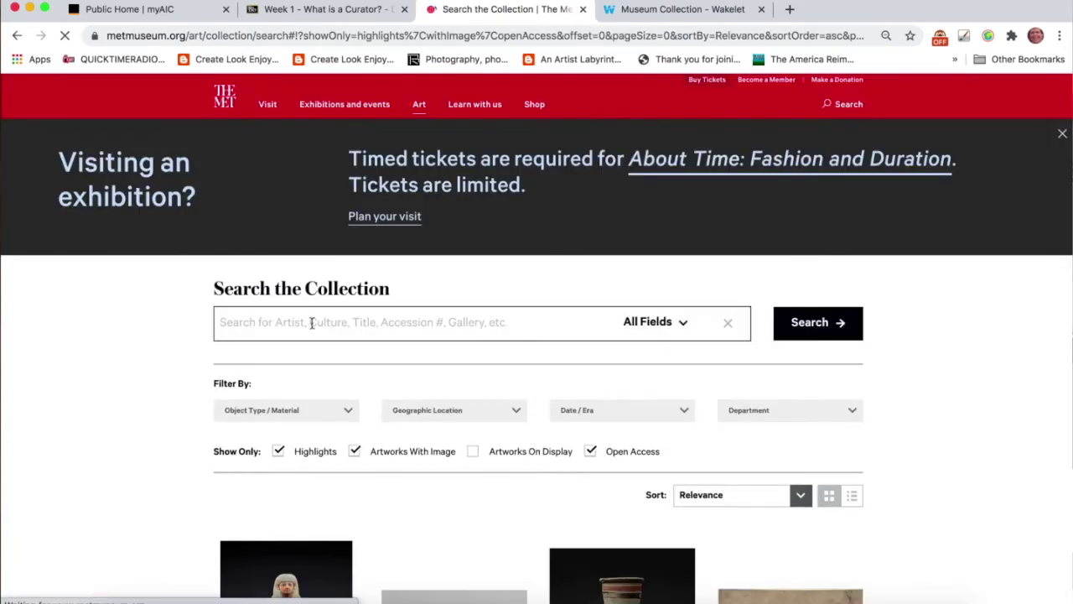
click(300, 322)
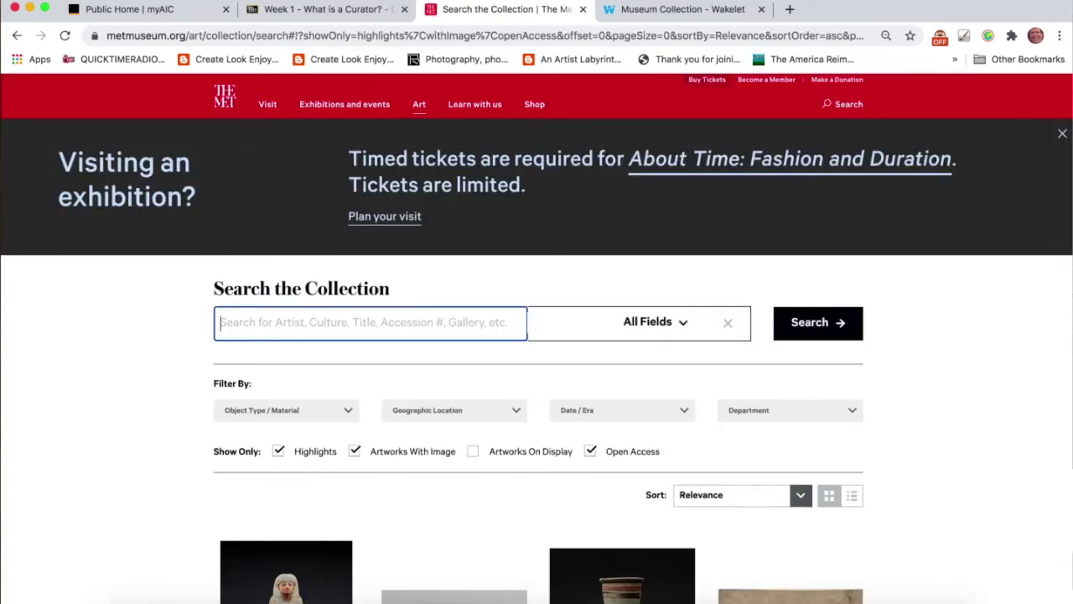
text(chile)
key(Return)
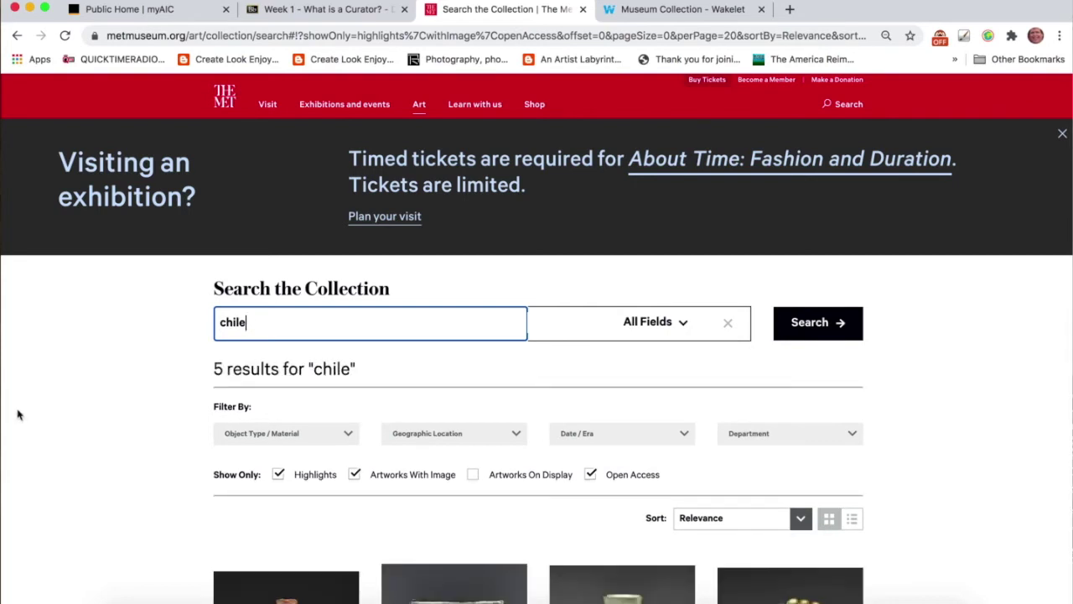
scroll(145, 409, down, 8)
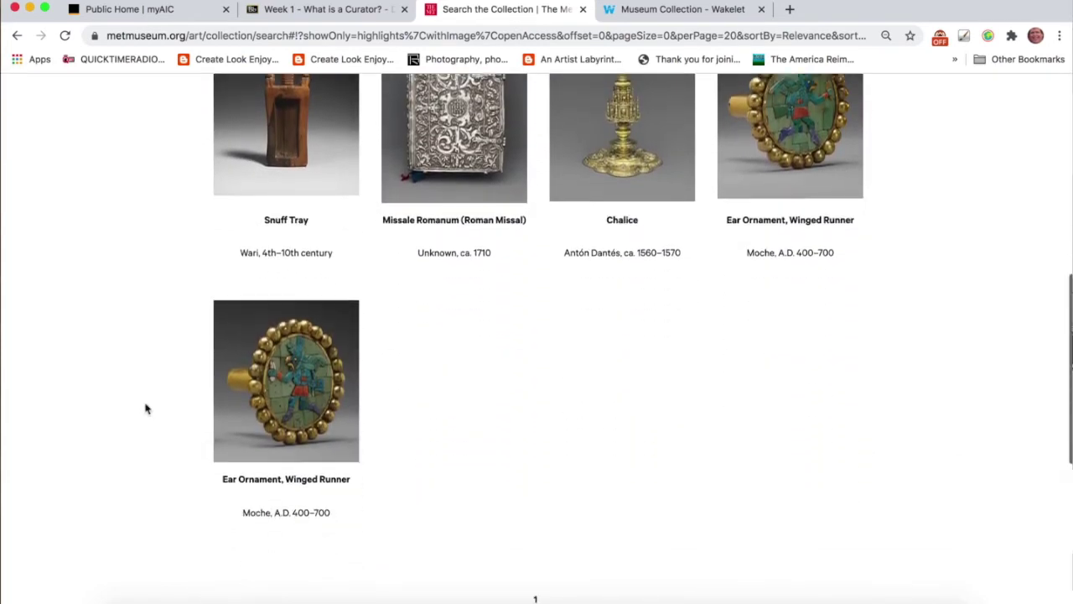
scroll(146, 408, down, 1)
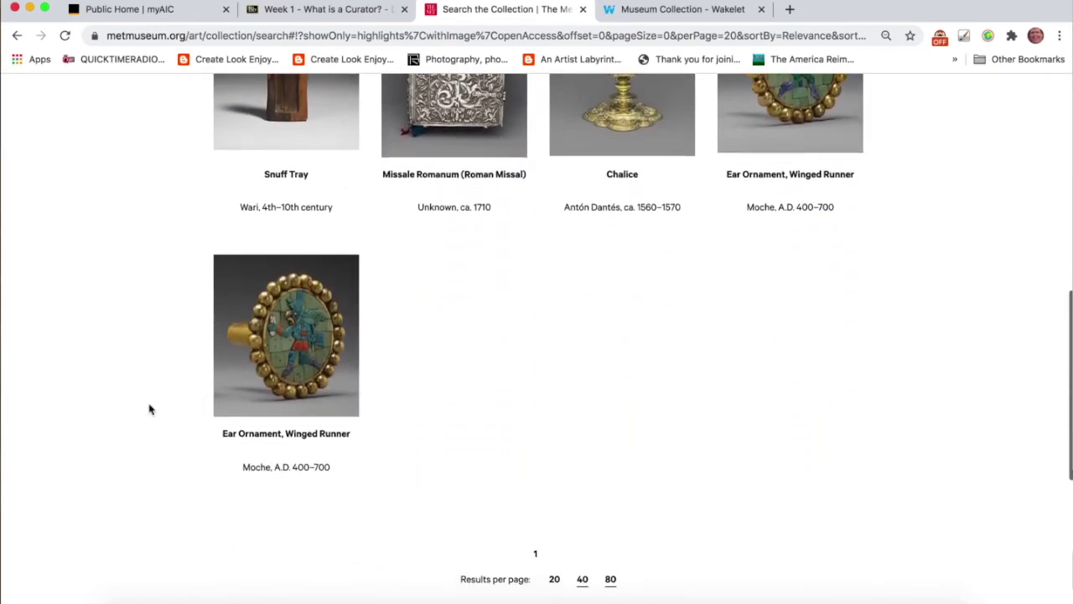
click(292, 353)
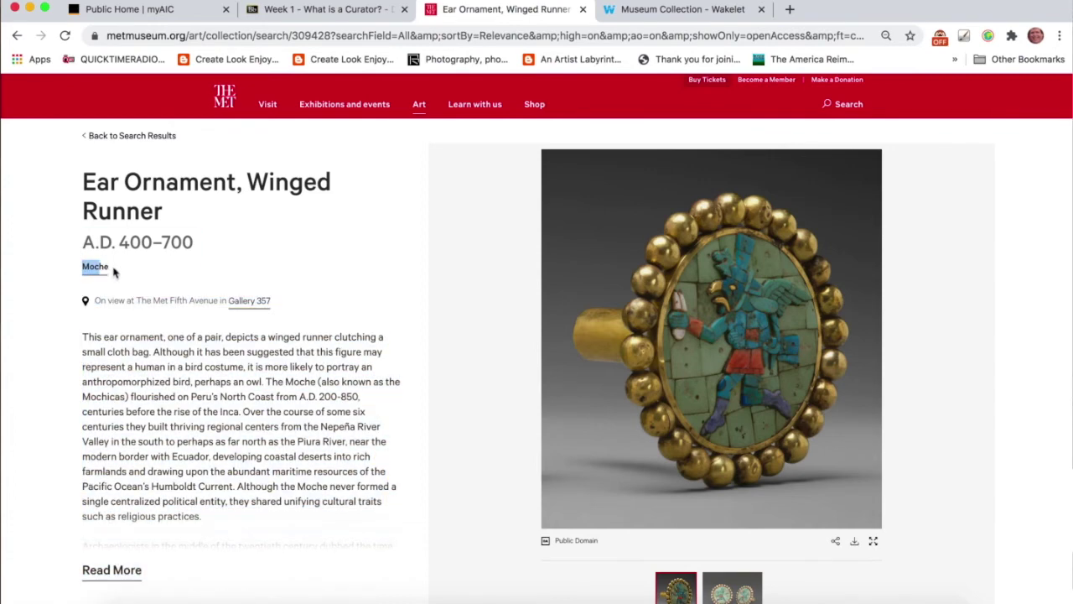
- Highlight the ear ornament's title, date and culture, and copy the artwork page's web address
triple_click(83, 250)
drag(83, 250, 109, 269)
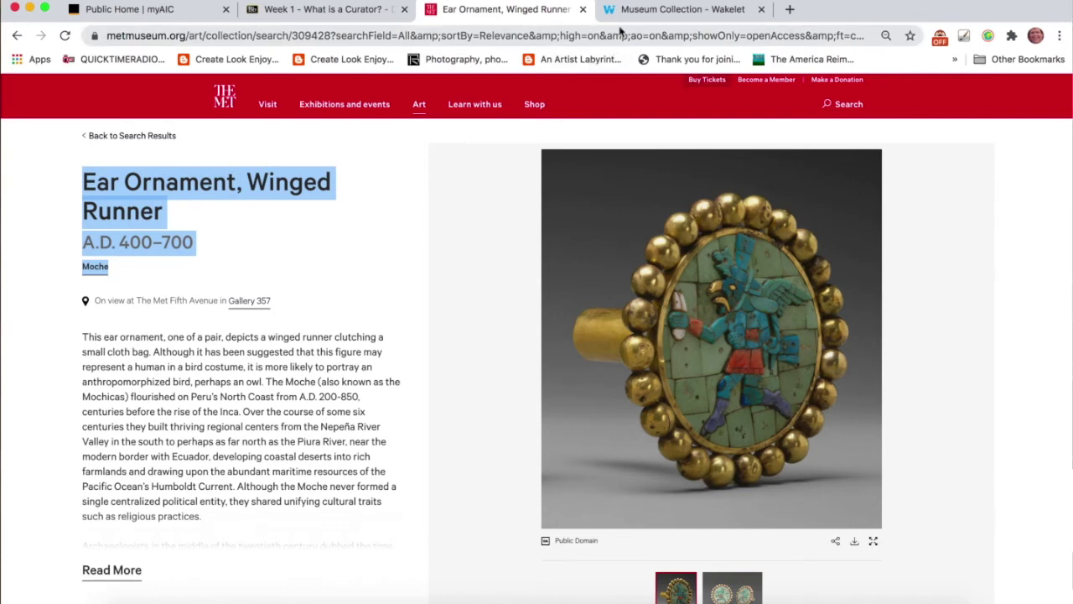
click(408, 36)
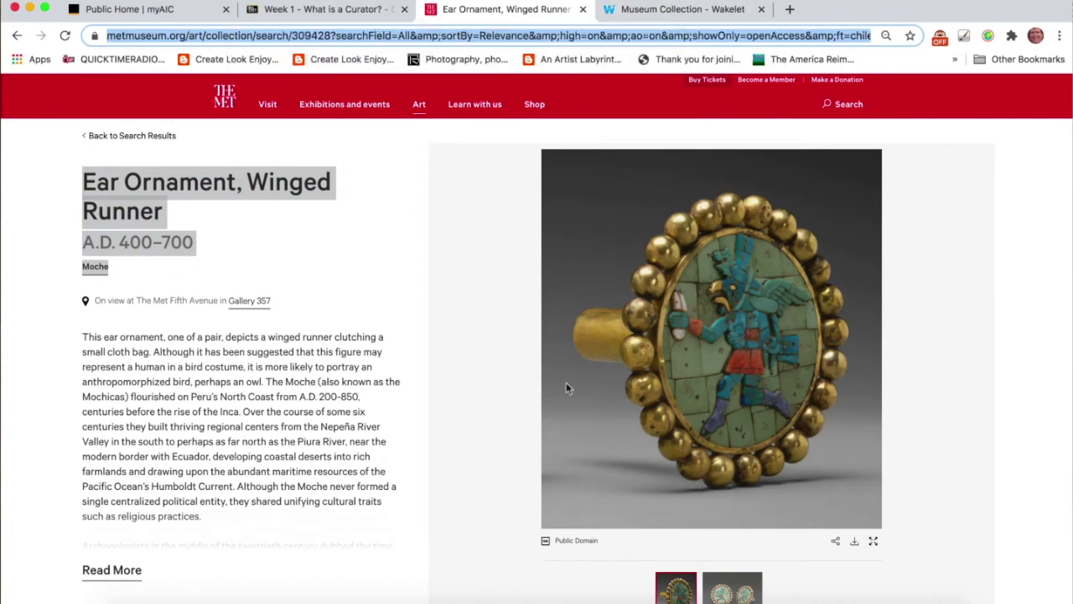
- Return to the Museum Collection in Wakelet and set its visibility to Unlisted
click(652, 9)
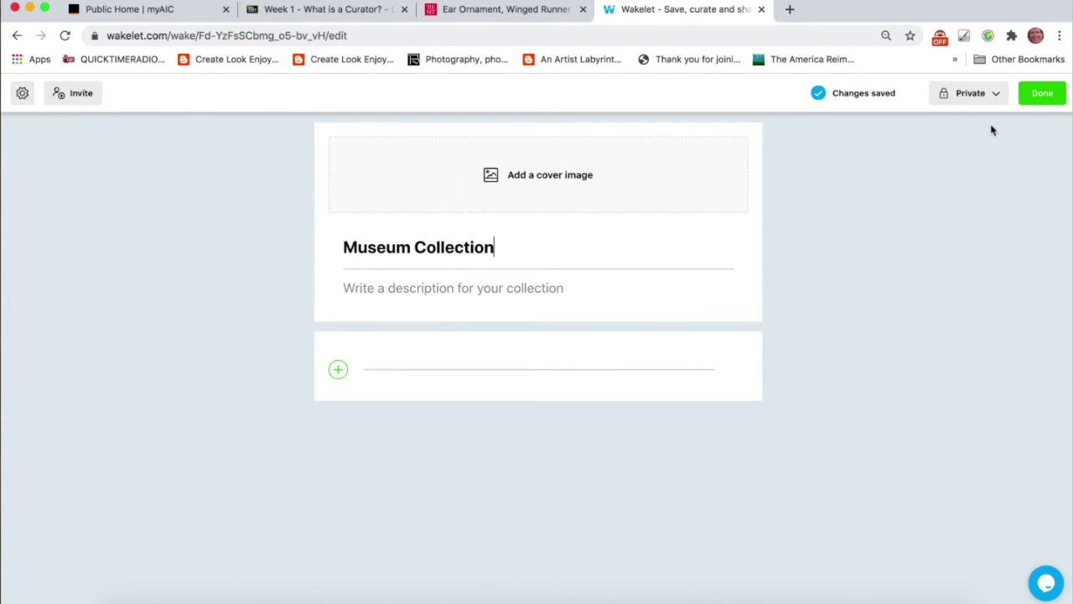
click(994, 96)
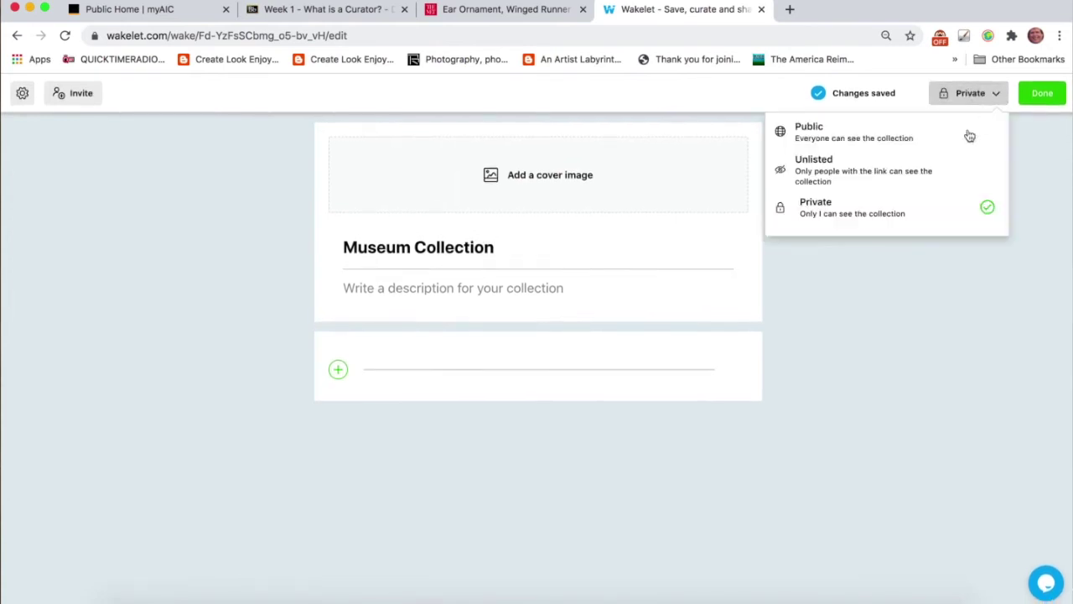
click(895, 179)
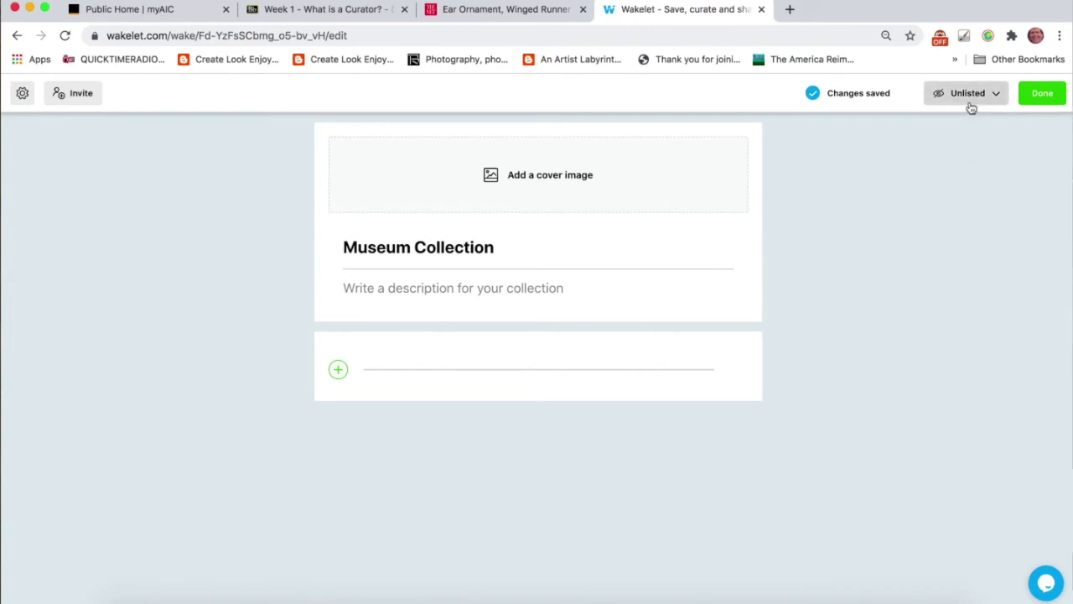
- Add the copied Met ear ornament web address to the Museum Collection as a link item and choose the Media View layout
click(338, 369)
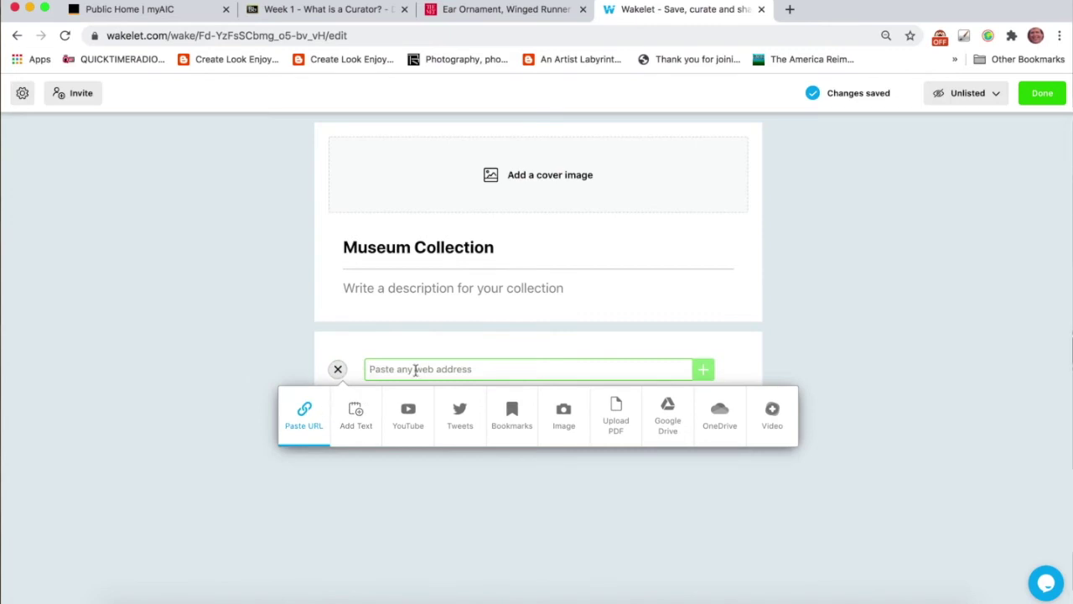
text(https://www.metmuseum.org/art/collection/search/309428?searchField=All&sortBy=Relevance&high=on&ao=on&showOnly=openAccess&ft=chile&offset=0&rpp=20&pos=5)
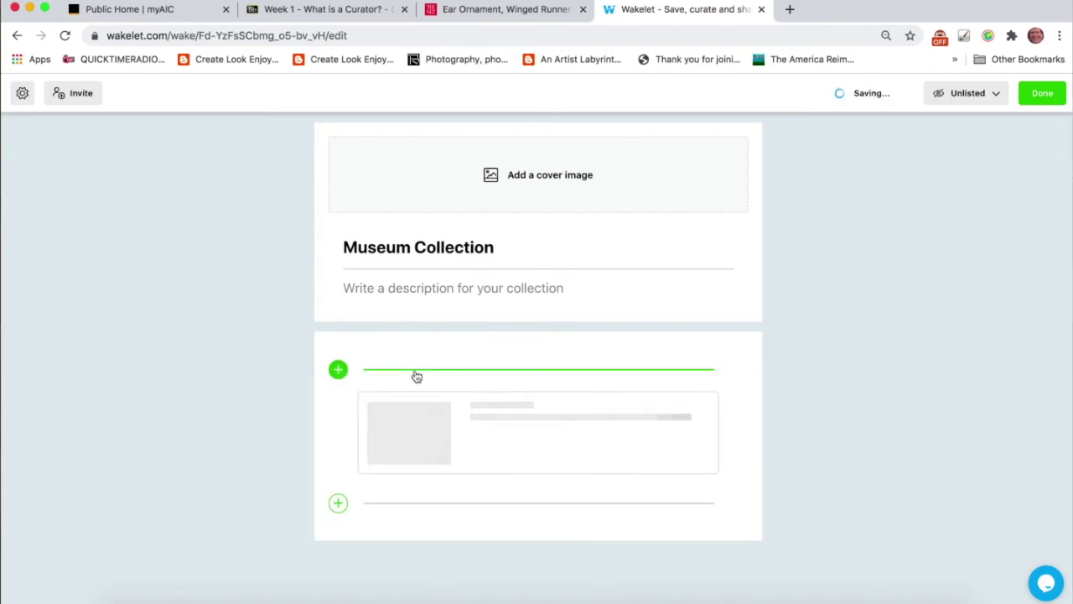
scroll(832, 441, down, 2)
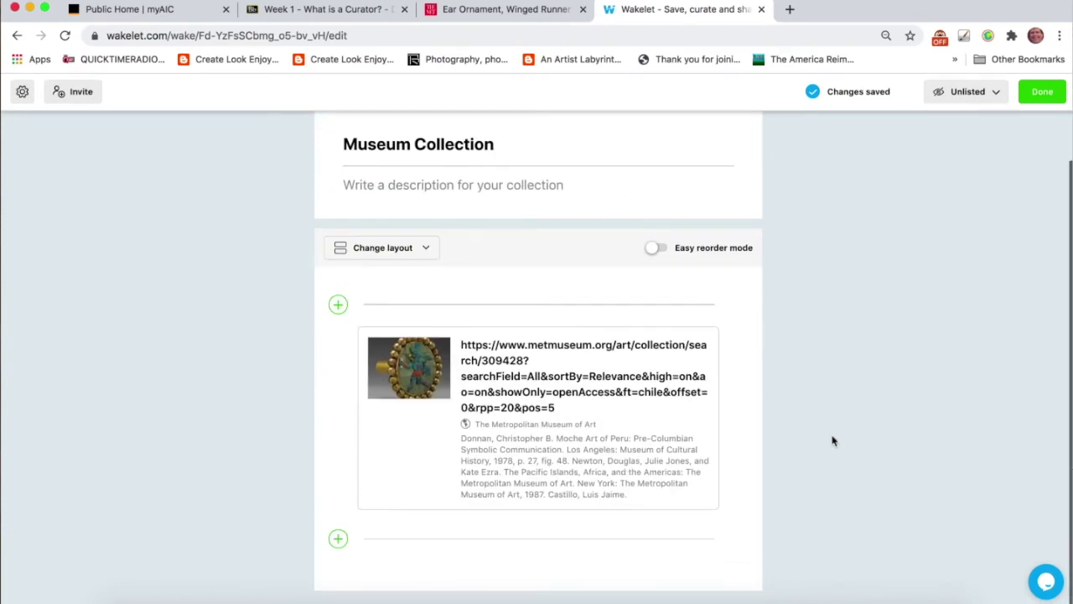
click(421, 250)
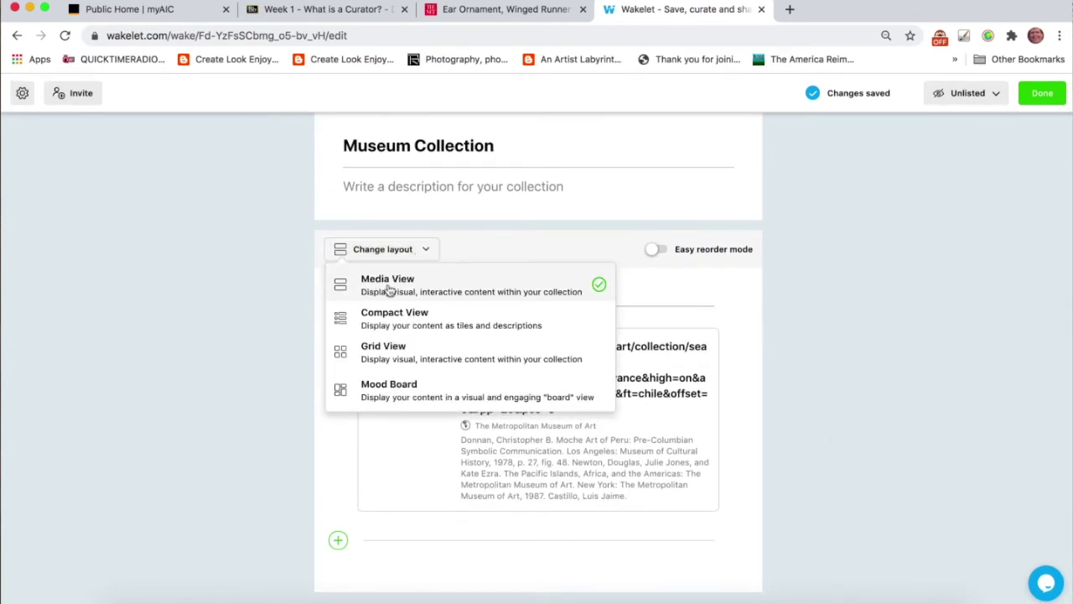
click(446, 292)
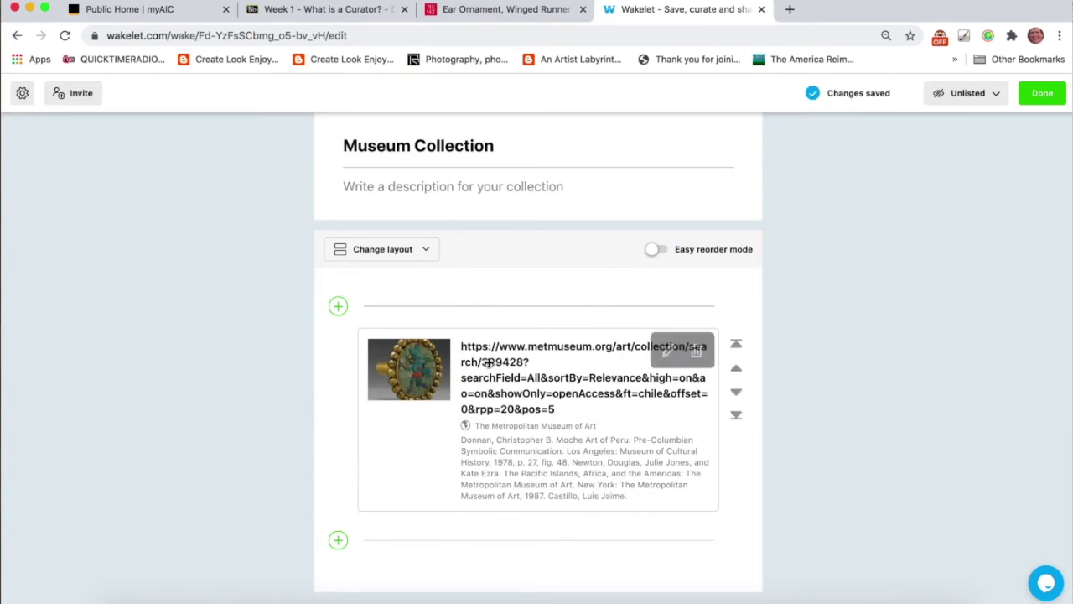
- Return to the ear ornament's page on The Met website and copy its title, date and culture
click(488, 14)
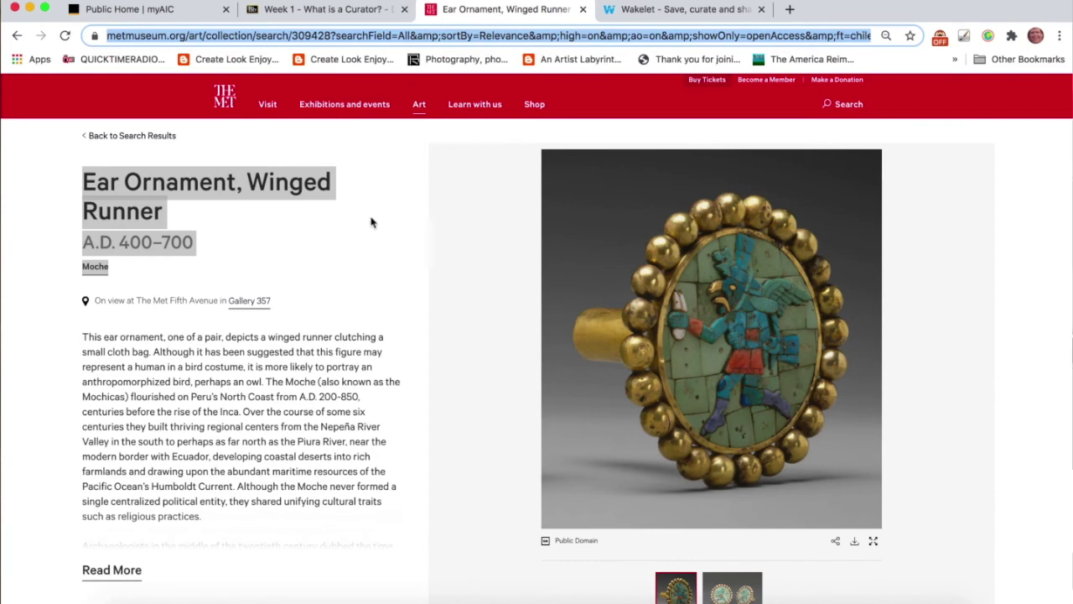
click(216, 227)
mouse_move(101, 256)
mouse_down()
mouse_move(83, 209)
mouse_move(110, 269)
mouse_up()
key(super+c)
click(83, 182)
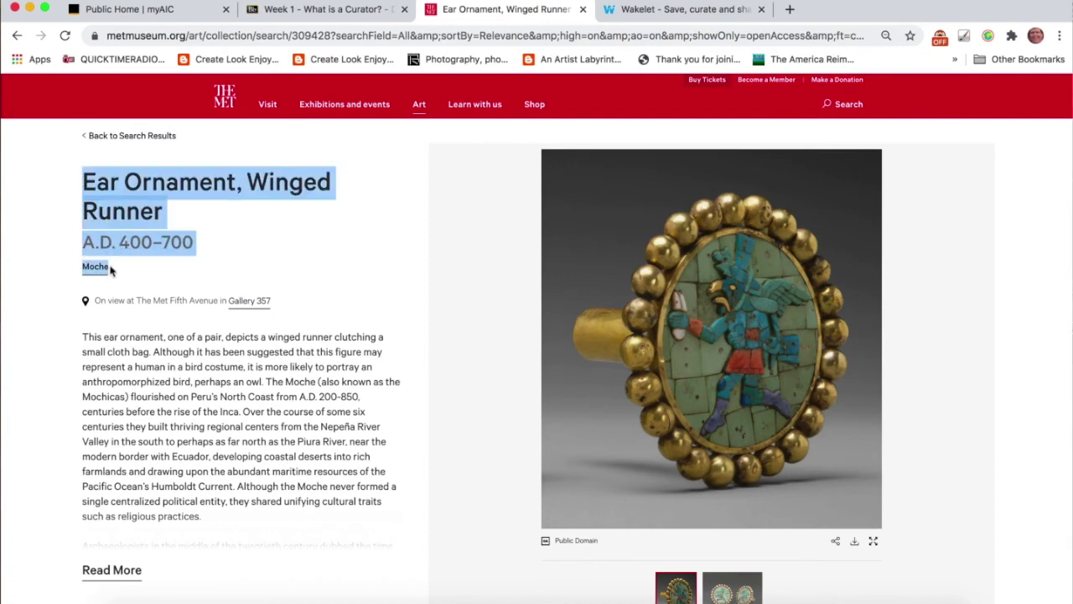
- Replace the link item's title in the Wakelet collection with the copied "Ear Ornament, Winged Runner A.D. 400–700 Moche" and save the item
click(668, 12)
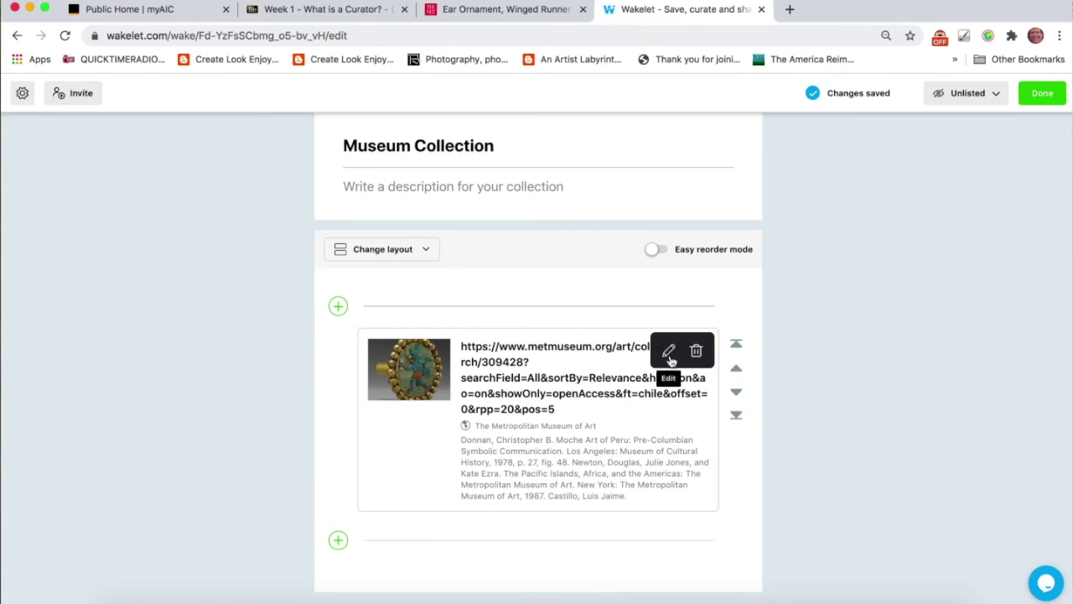
click(669, 351)
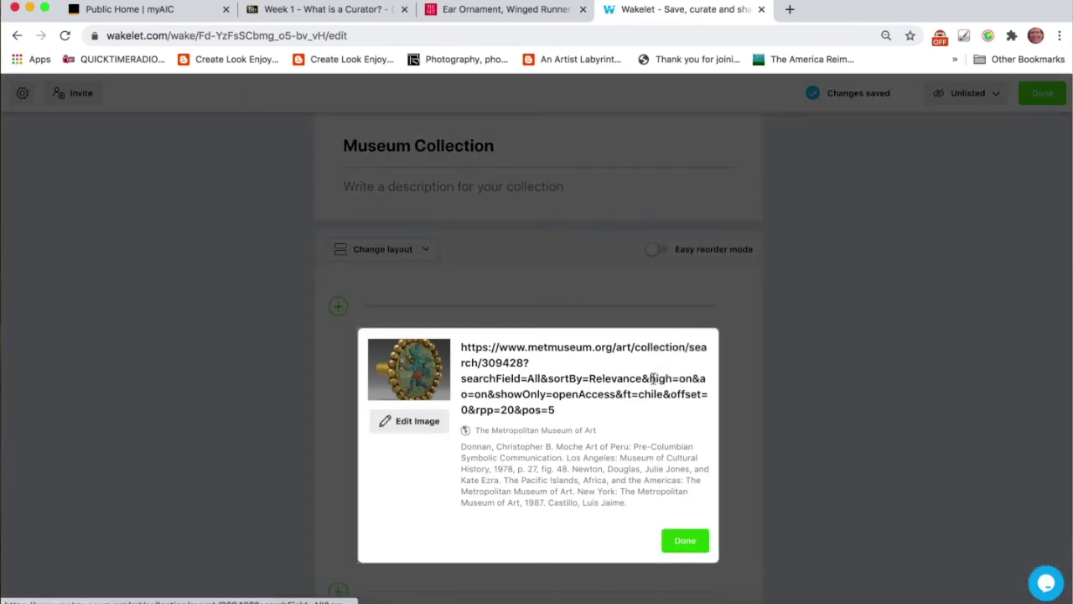
mouse_move(555, 409)
mouse_down()
mouse_move(465, 376)
mouse_move(458, 353)
mouse_up()
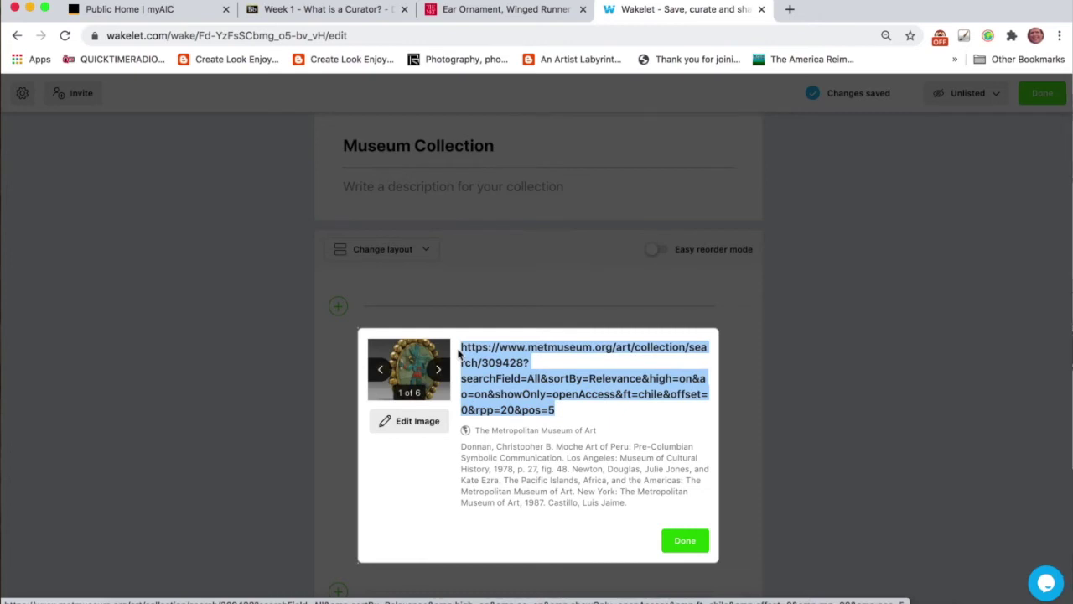
key(super+v)
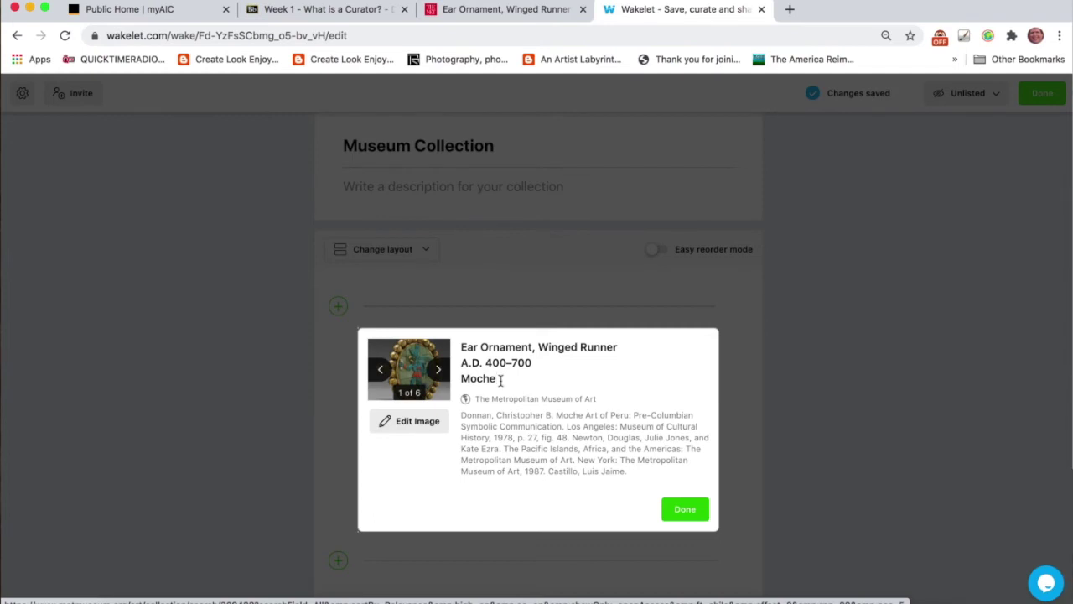
click(684, 508)
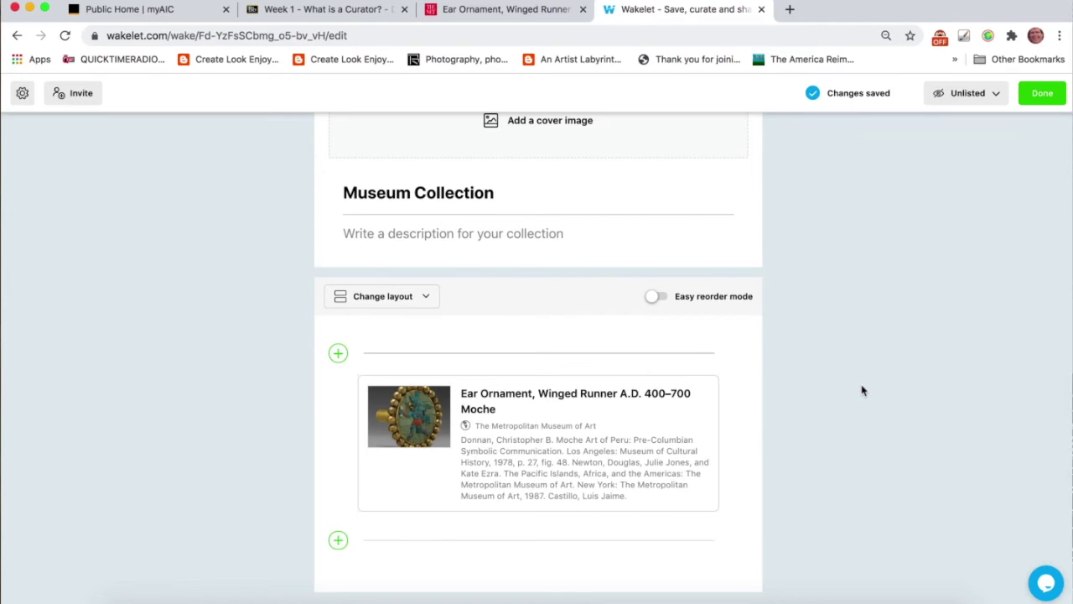
- Insert "This ear ornament is incredi..." at the start of the ear ornament item's description and save the item
mouse_move(689, 440)
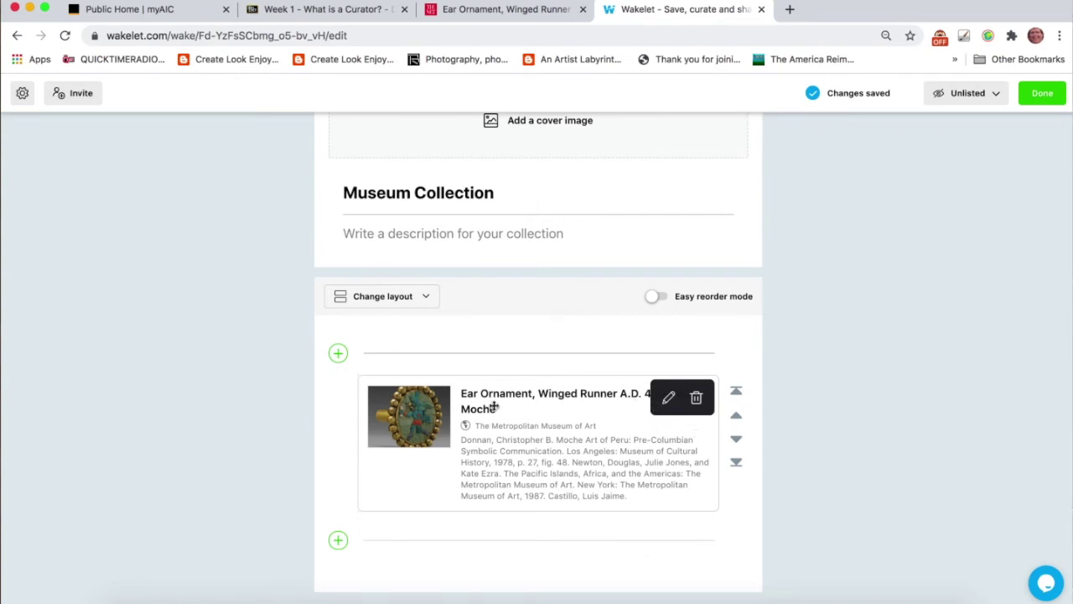
click(669, 399)
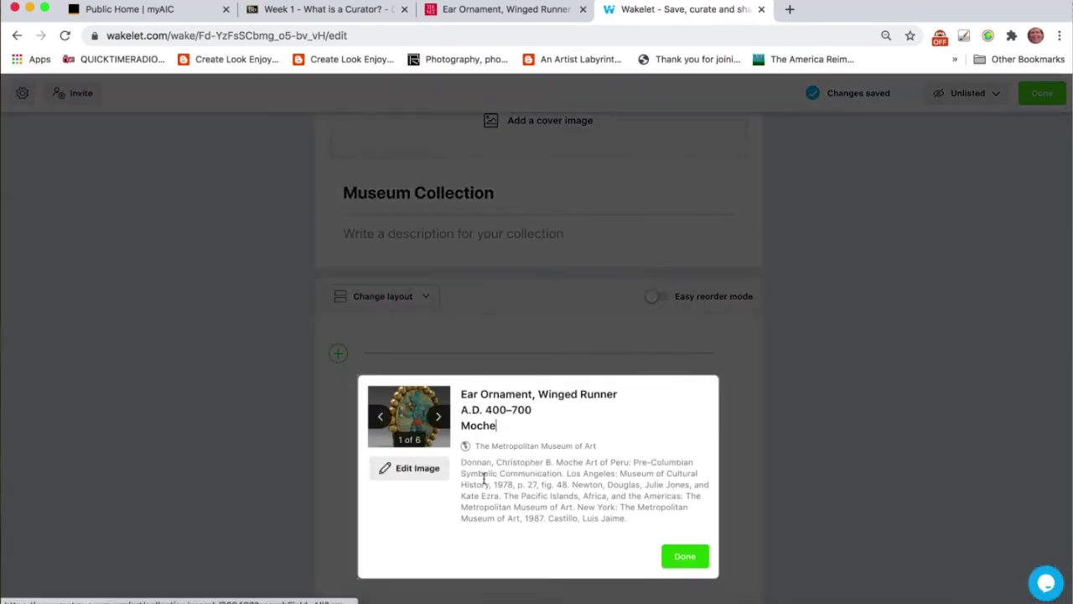
click(460, 463)
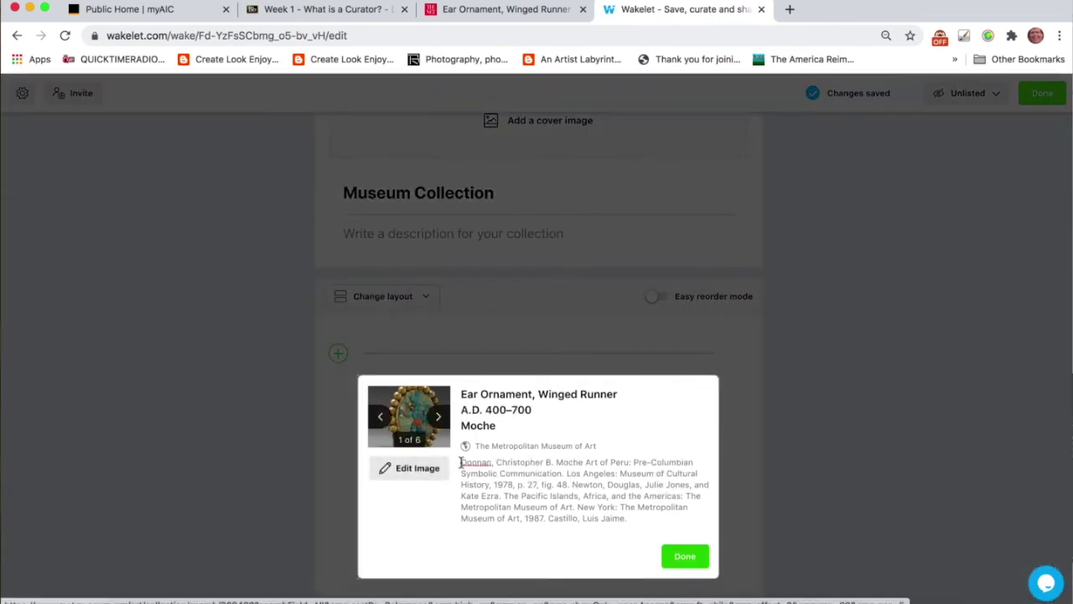
text(This ea)
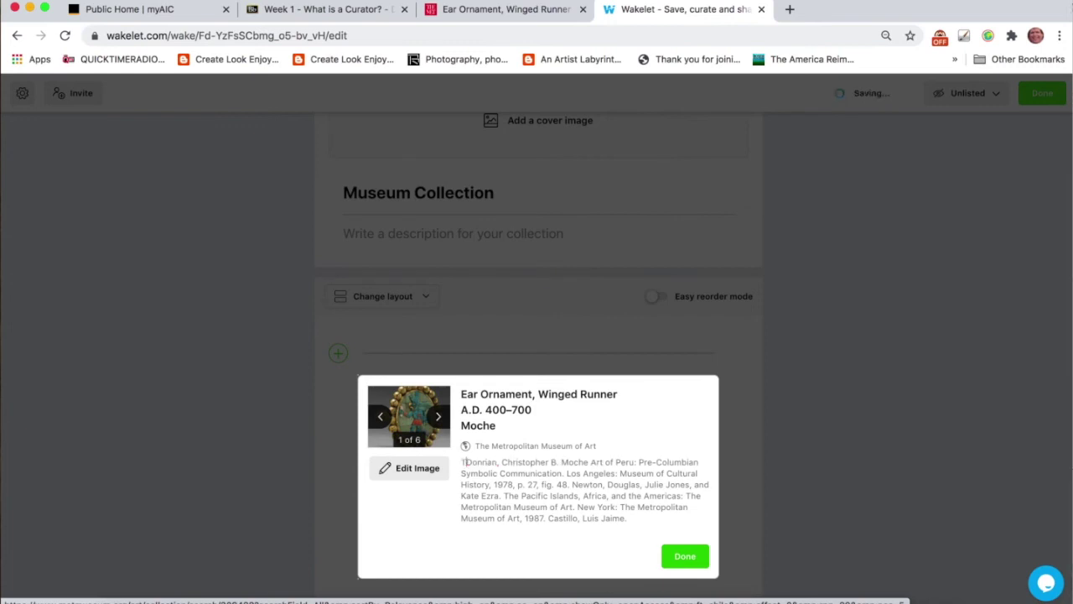
text(r orname)
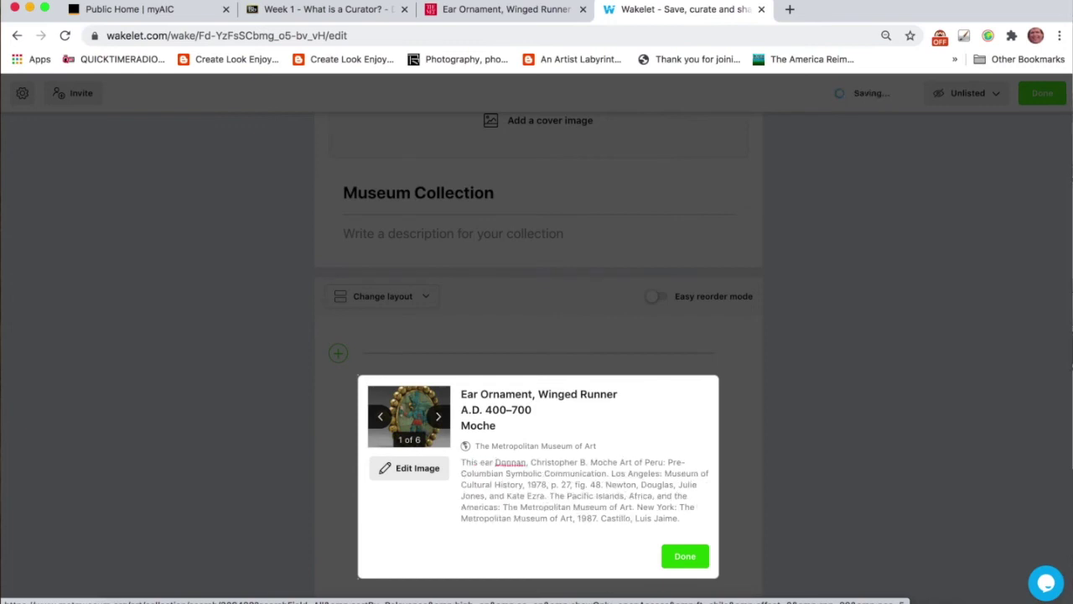
text(nt is in)
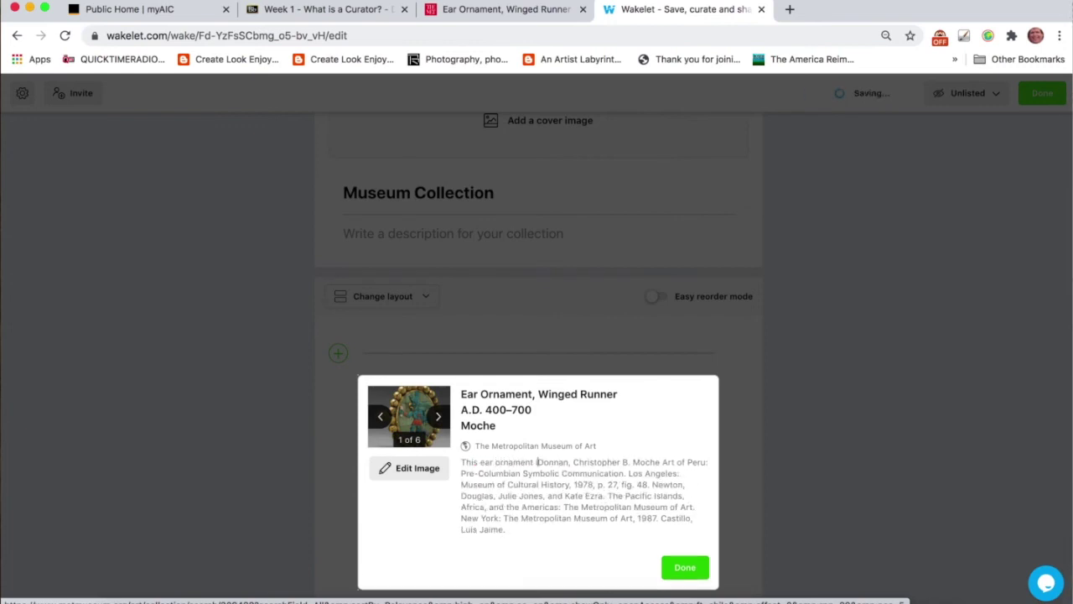
text(cl)
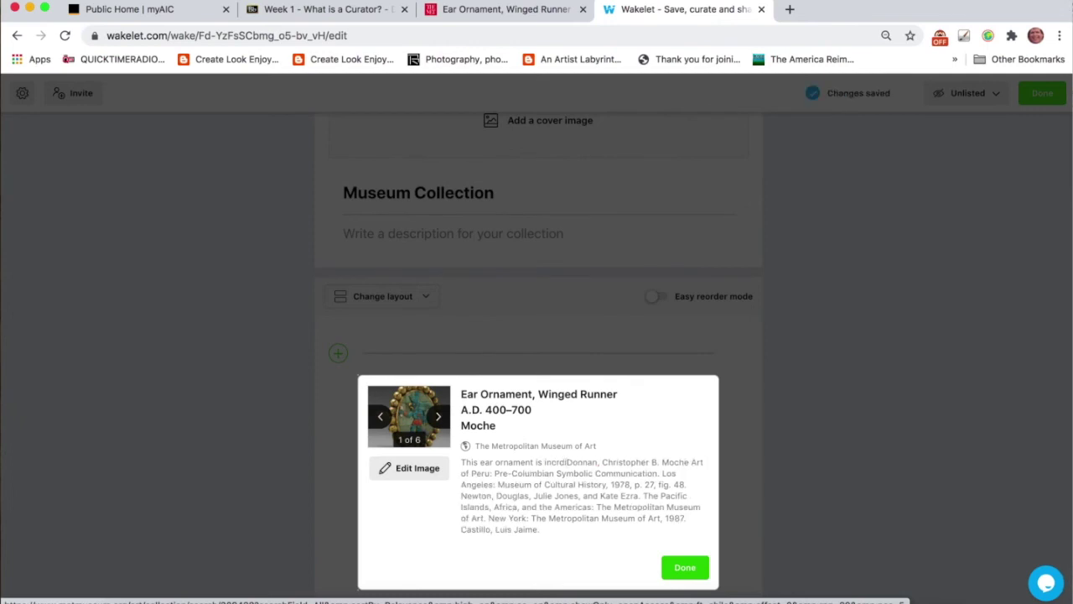
text(red)
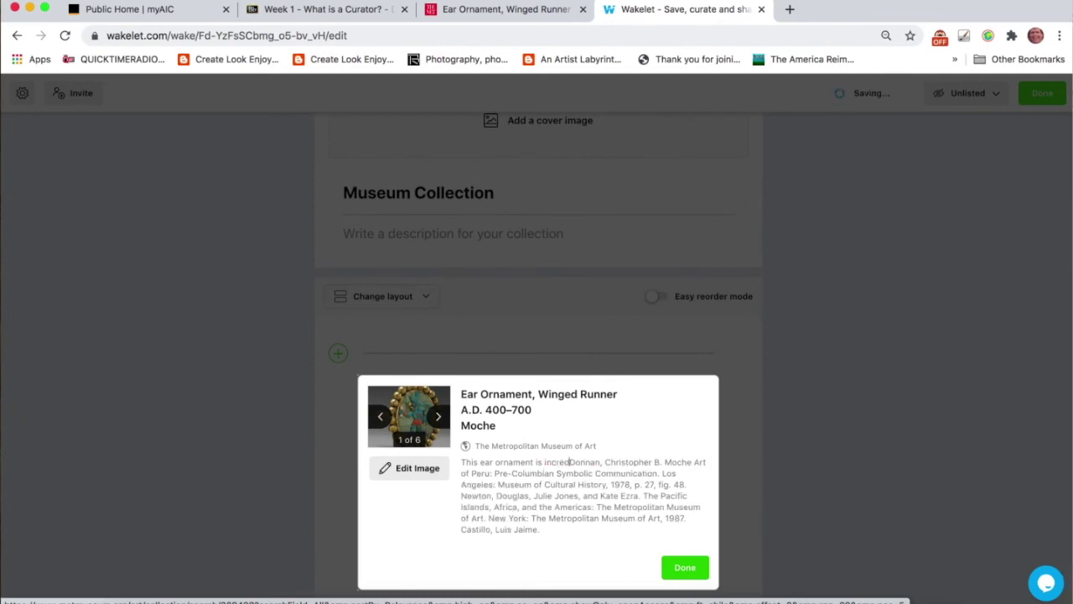
text(ib)
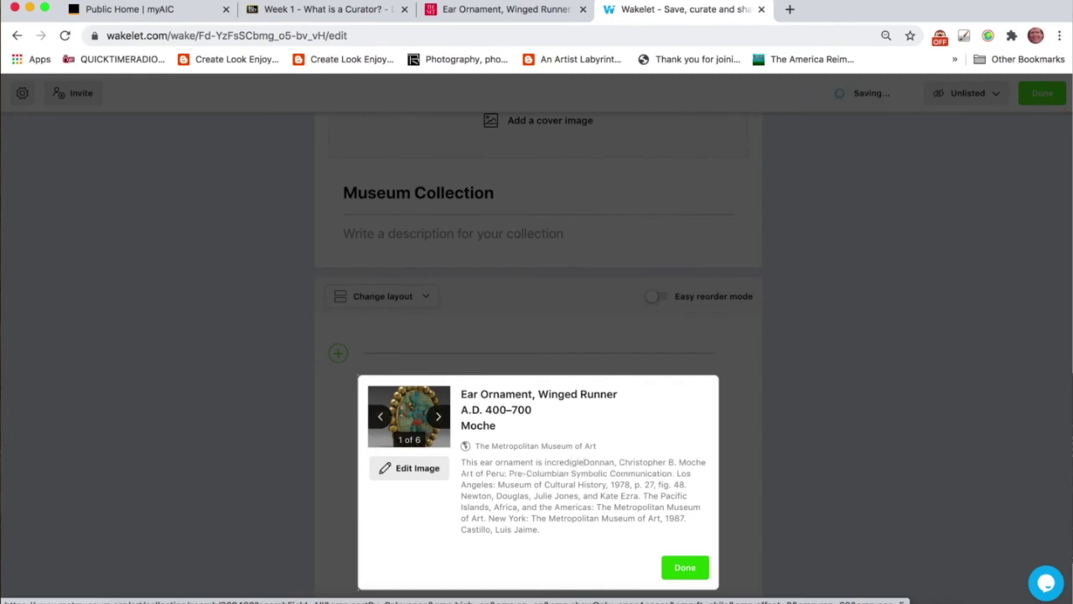
text(le)
key(BackSpace)
key(BackSpace)
key(BackSpace)
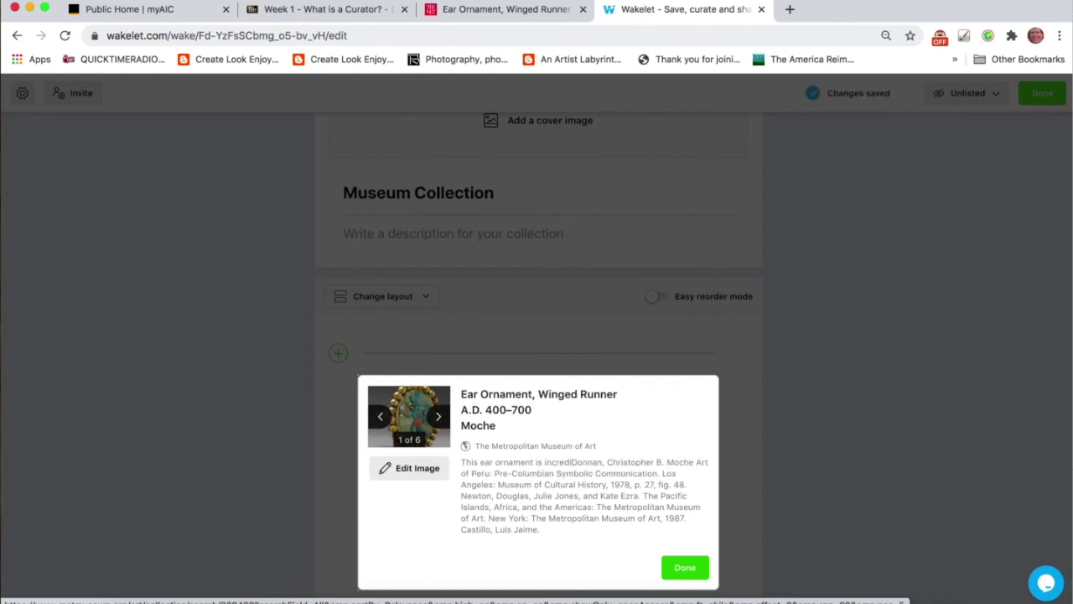
text(.)
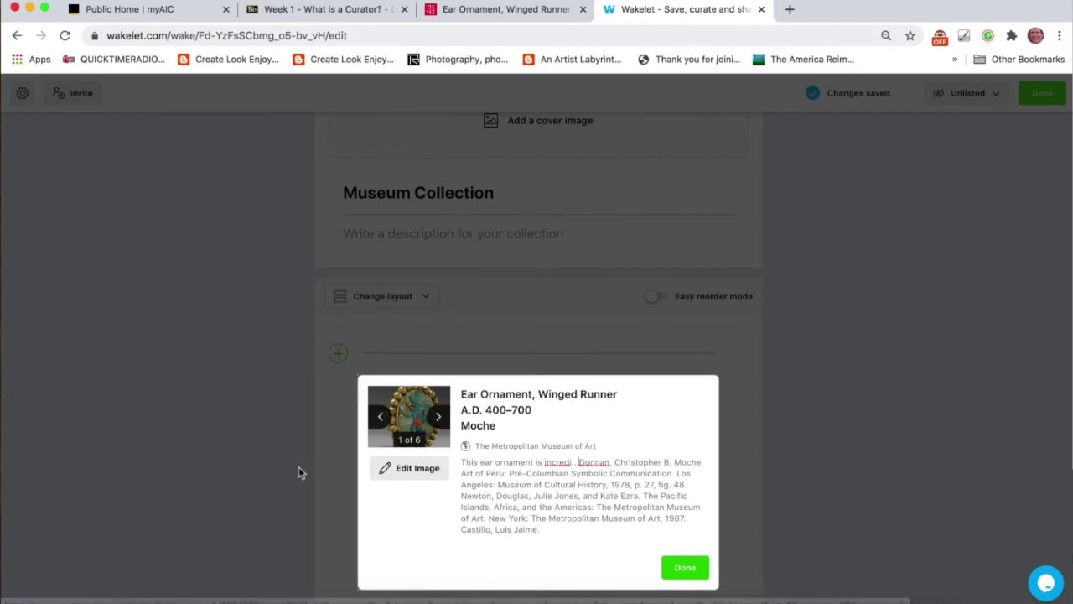
scroll(297, 467, down, 1)
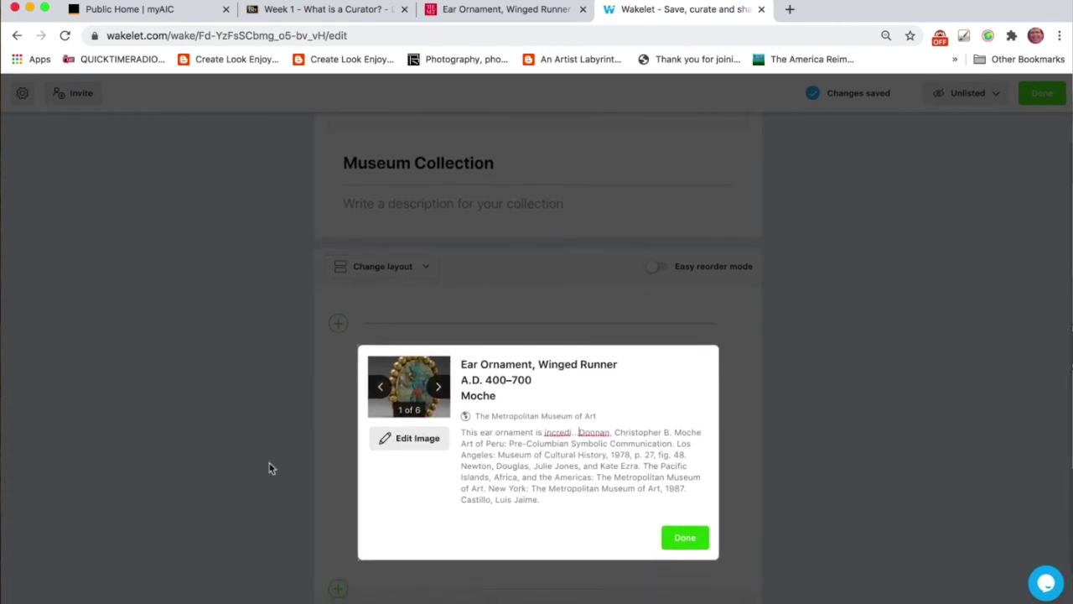
scroll(268, 468, up, 2)
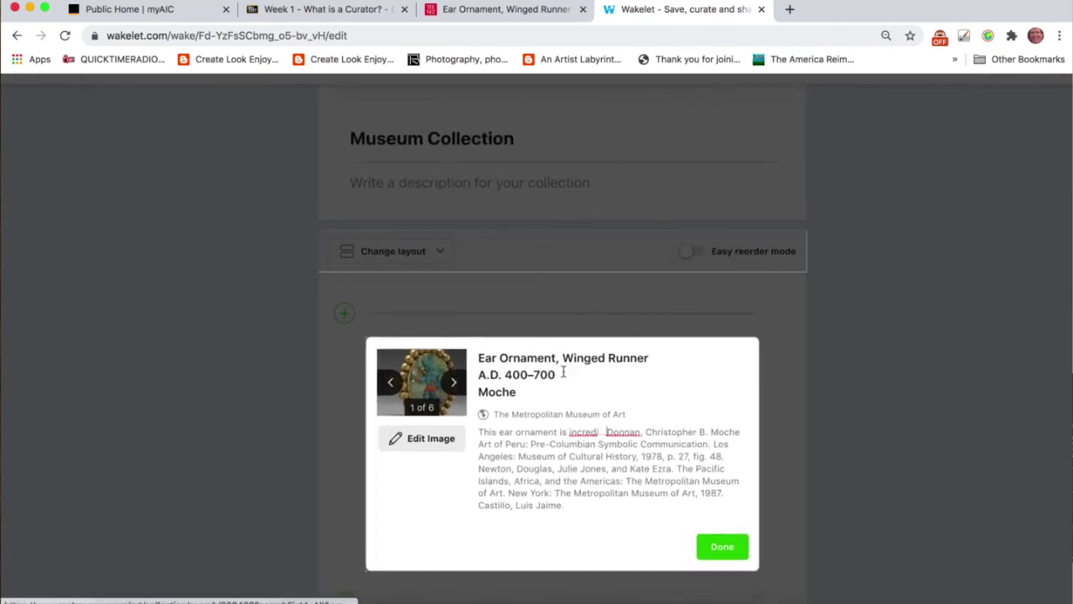
click(714, 549)
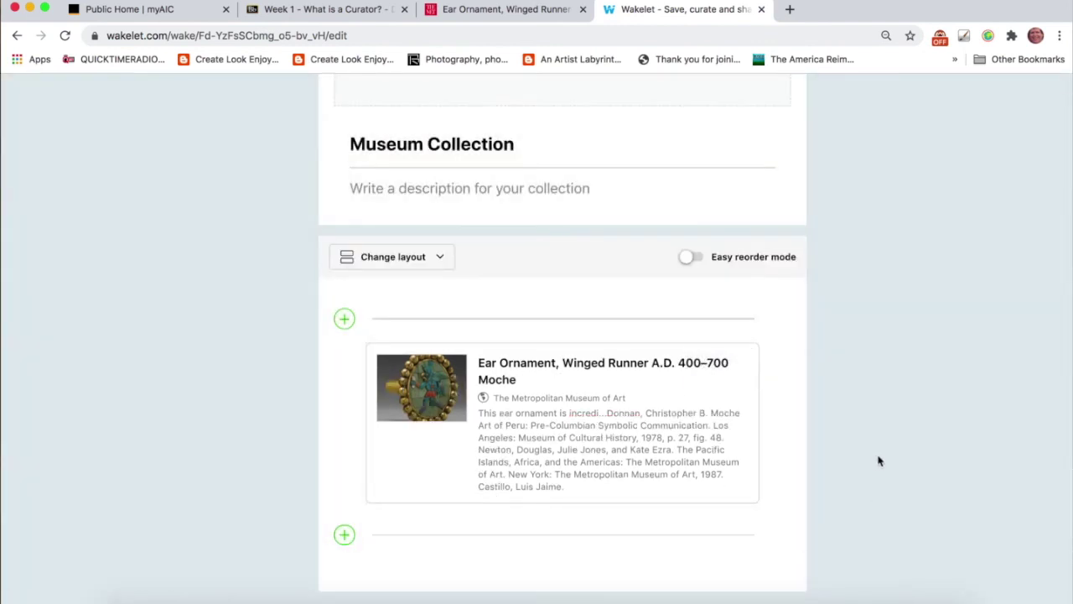
- Check the layout options without changing the layout, and finish editing the Museum Collection
scroll(857, 455, up, 3)
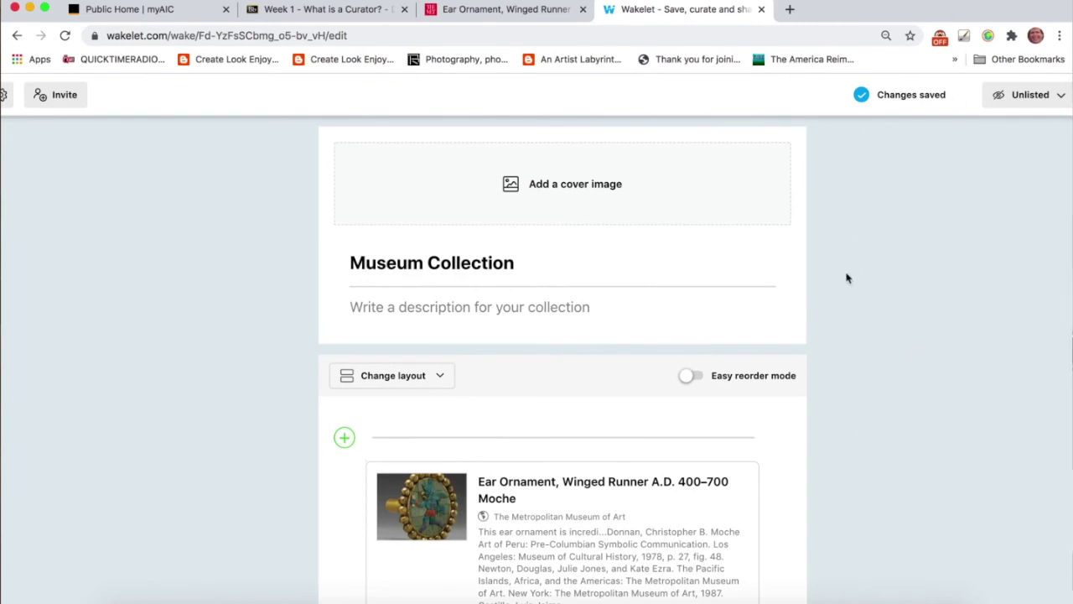
key(super+minus)
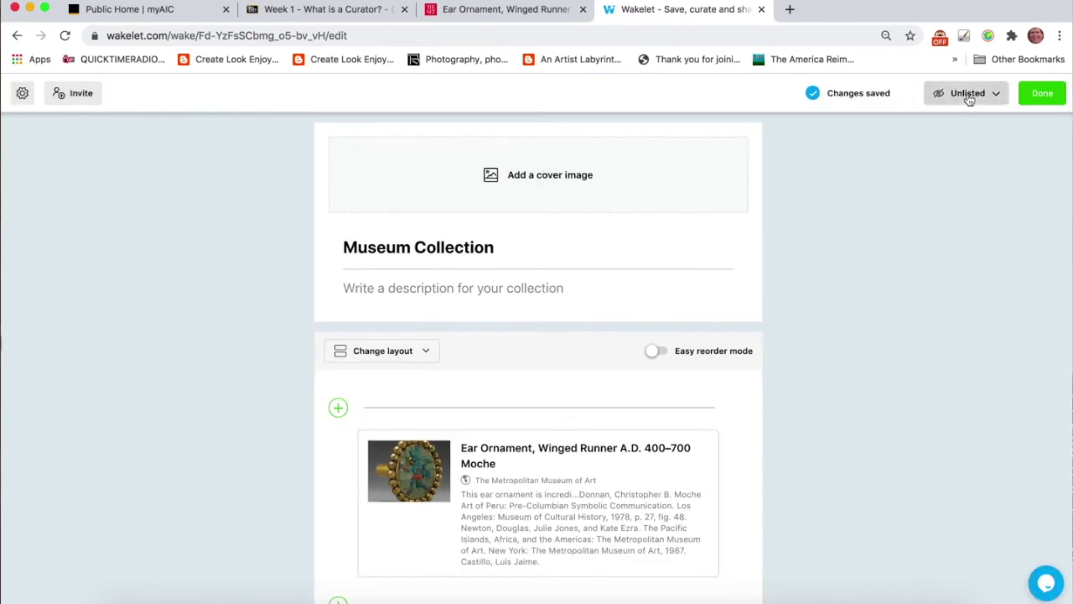
click(410, 352)
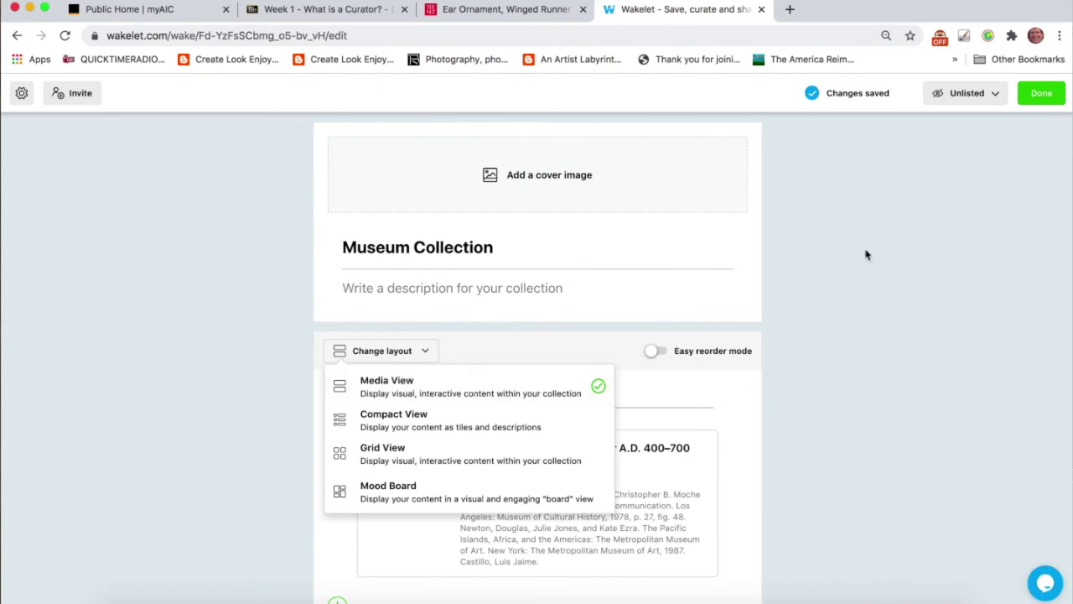
click(907, 250)
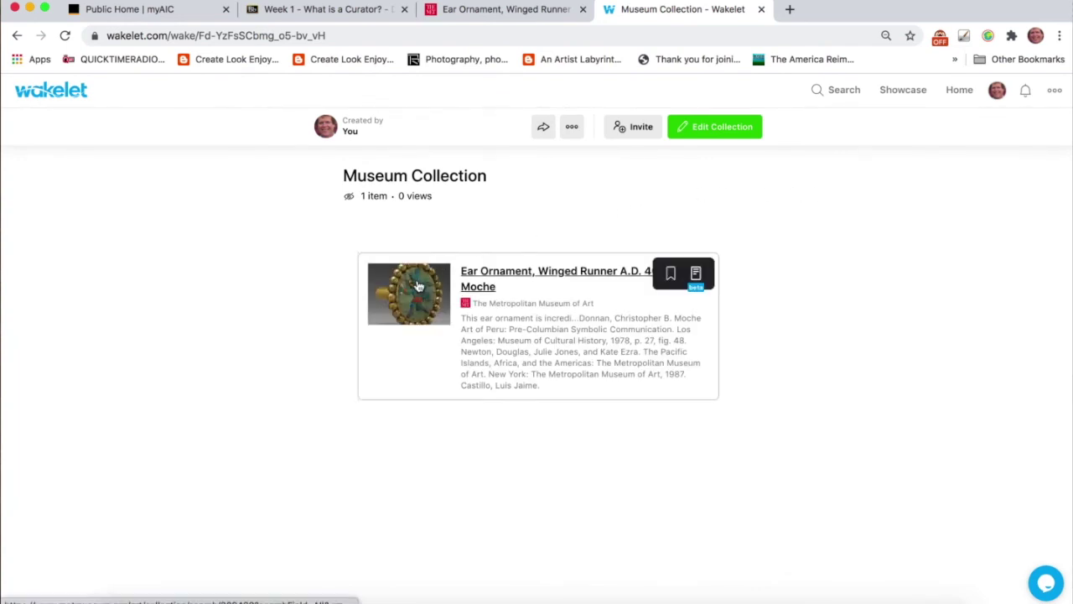
- Test the ear ornament item's link to its Met page, and return to the Museum Collection to inspect its header
click(472, 285)
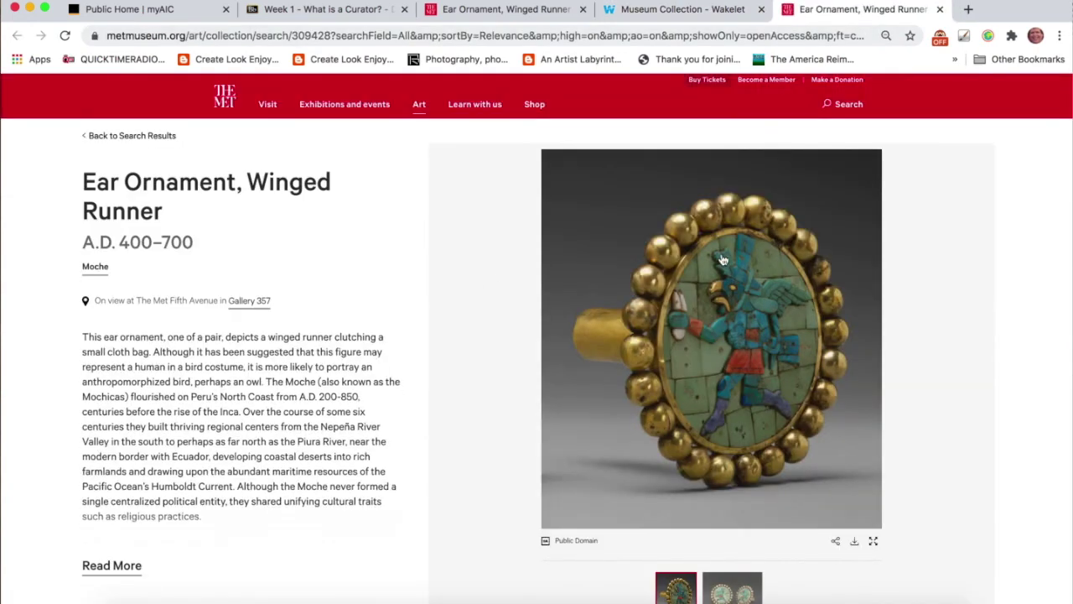
click(656, 10)
scroll(466, 137, up, 5)
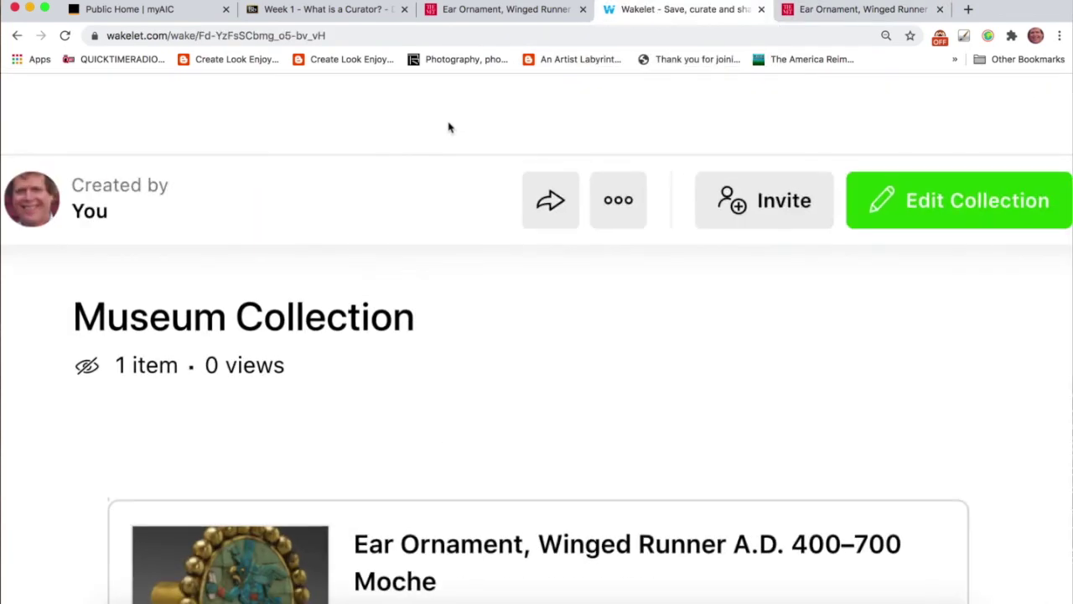
scroll(407, 364, down, 5)
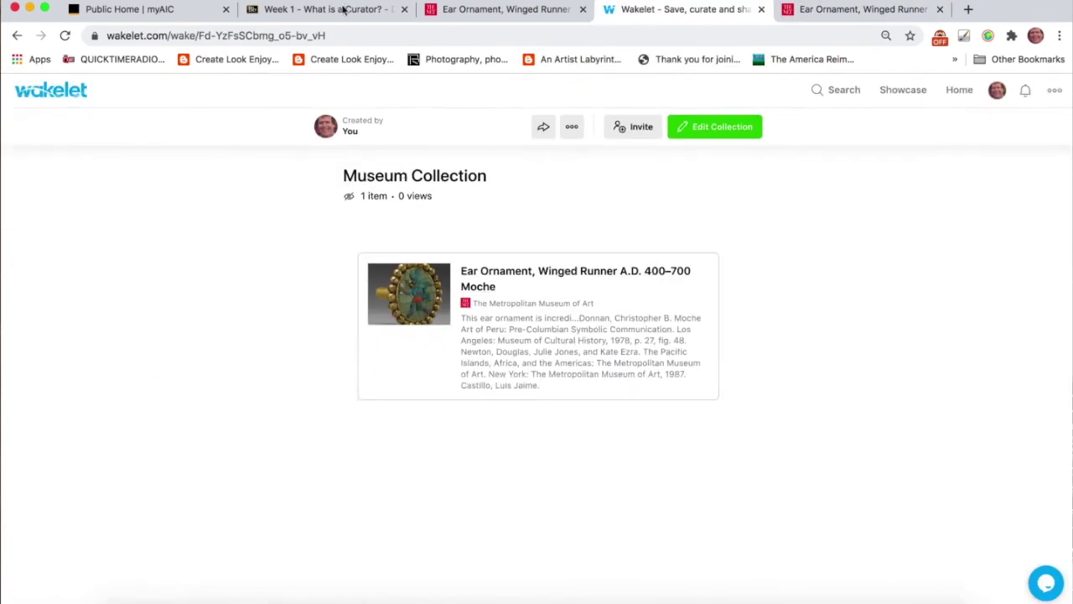
- Copy the Museum Collection's web address and switch to the Week 1 assignment page on Blackboard
click(338, 37)
key(super+c)
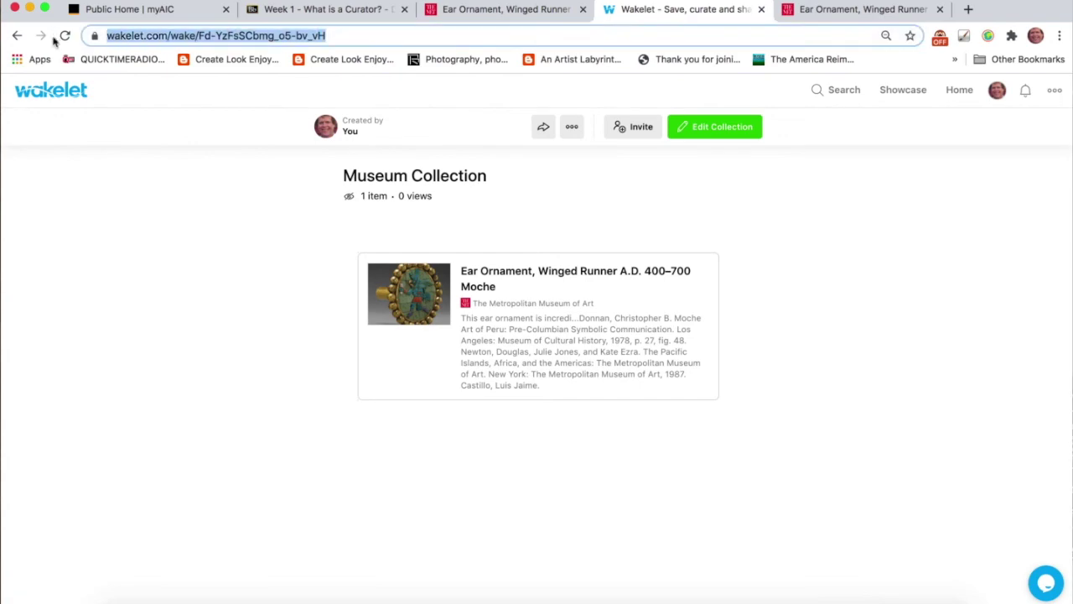
click(327, 11)
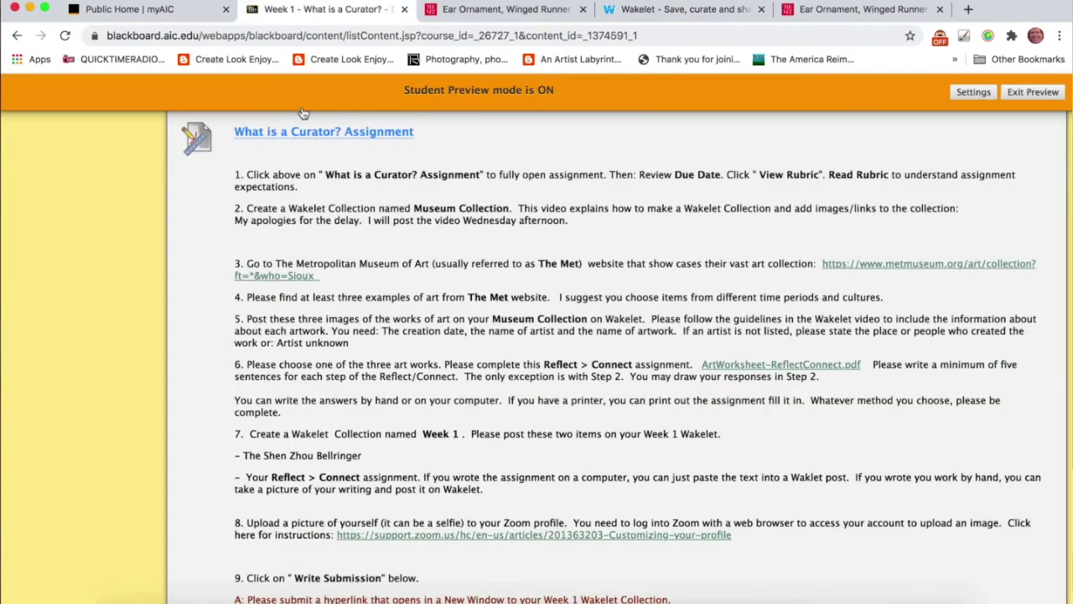
- Start a new attempt at the What is a Curator? Assignment and open its text submission editor with all formatting tools shown
click(331, 139)
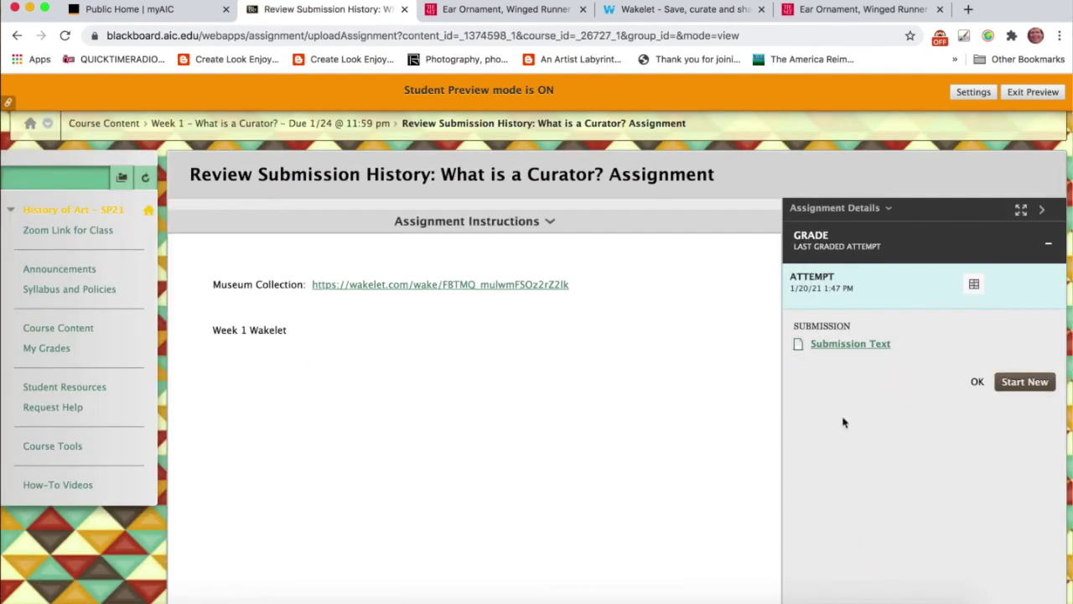
click(1024, 382)
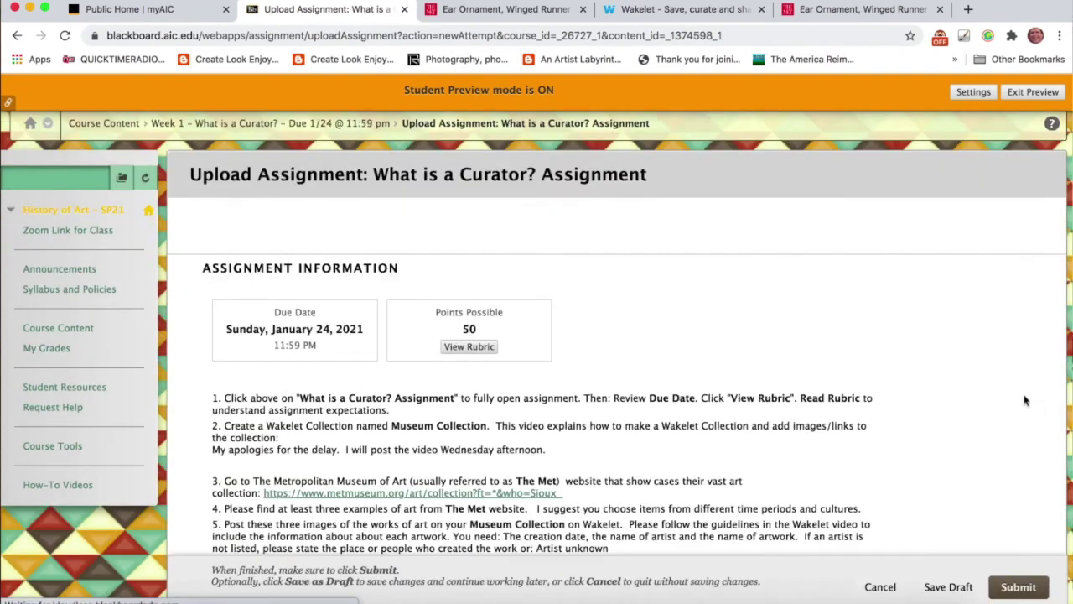
scroll(599, 387, down, 10)
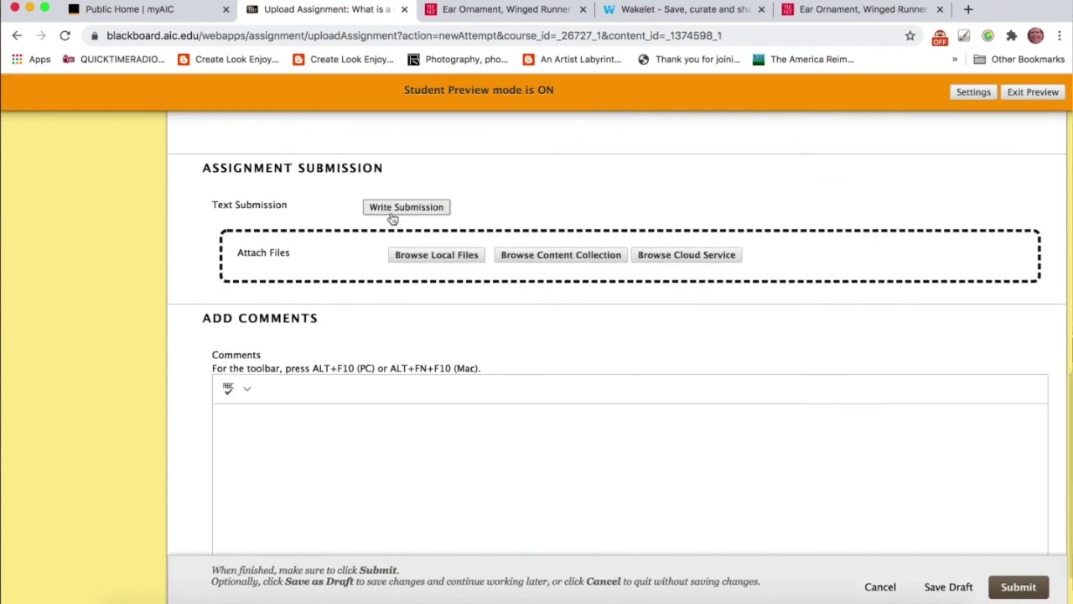
click(394, 210)
scroll(393, 215, down, 2)
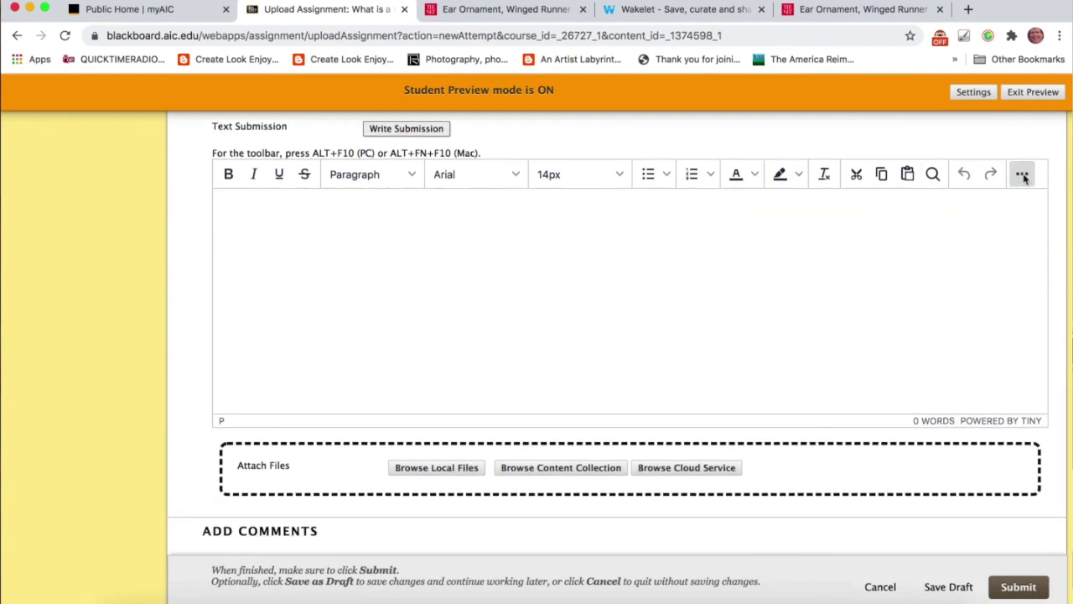
scroll(467, 255, up, 2)
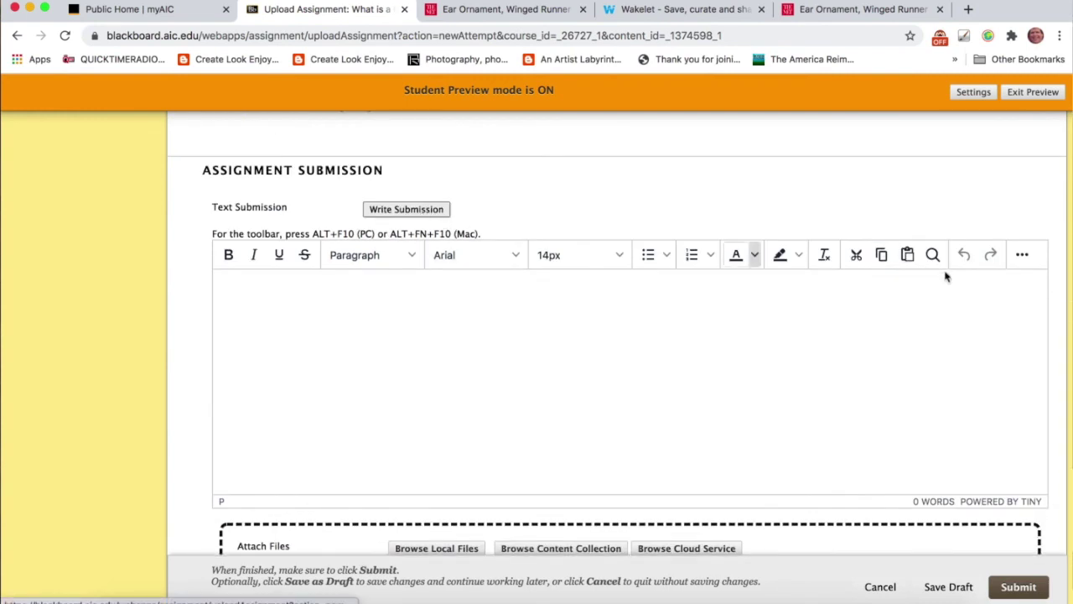
click(1022, 255)
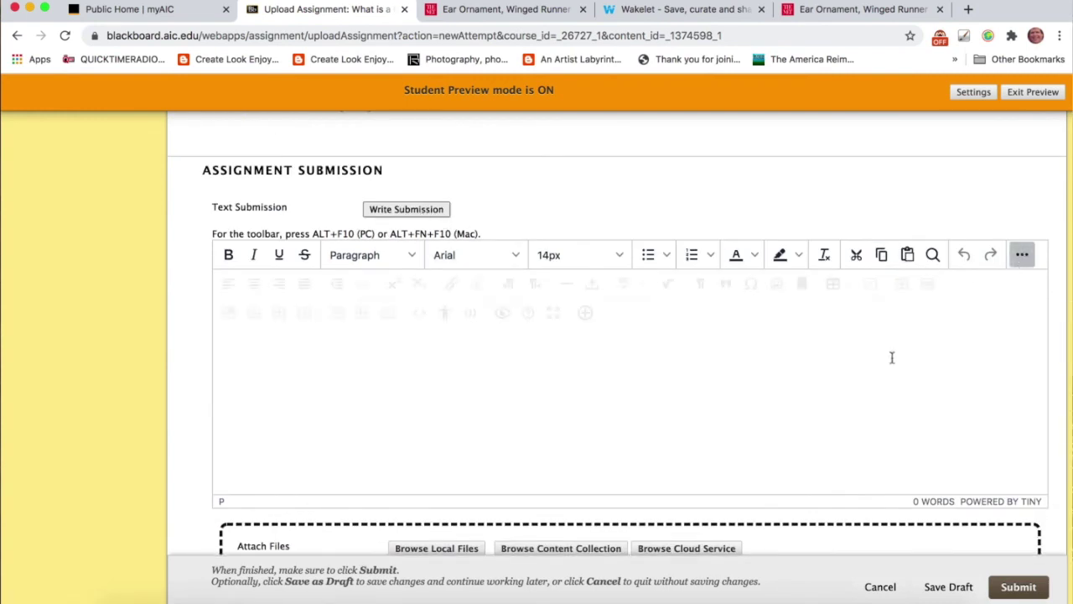
- Enter "Week 1 Wakelet:" in the submission text, followed by the copied Wakelet collection address
click(271, 358)
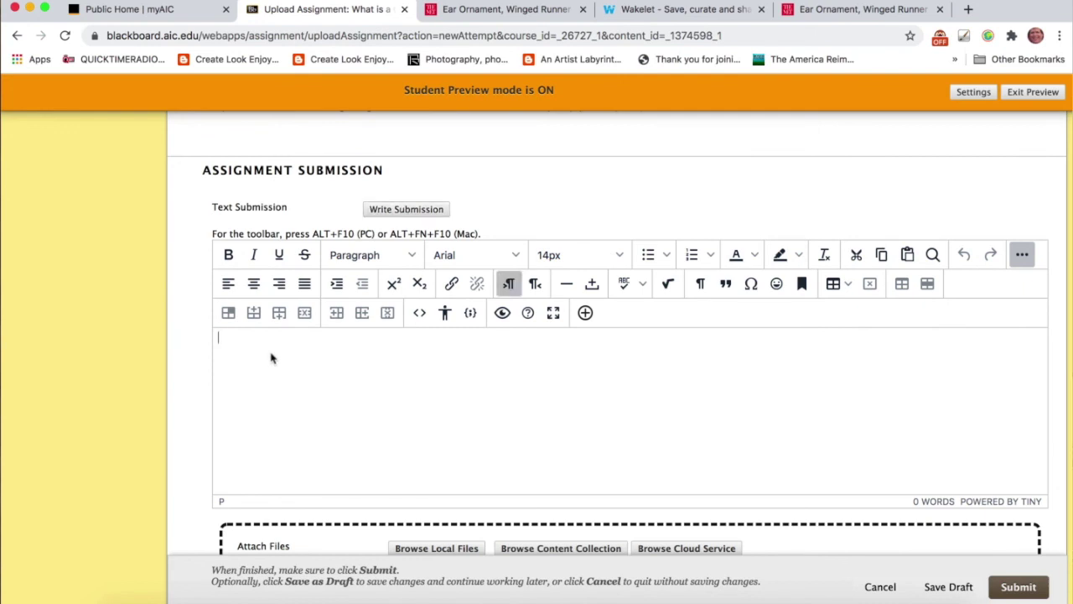
text(Week 1 Wakelet:)
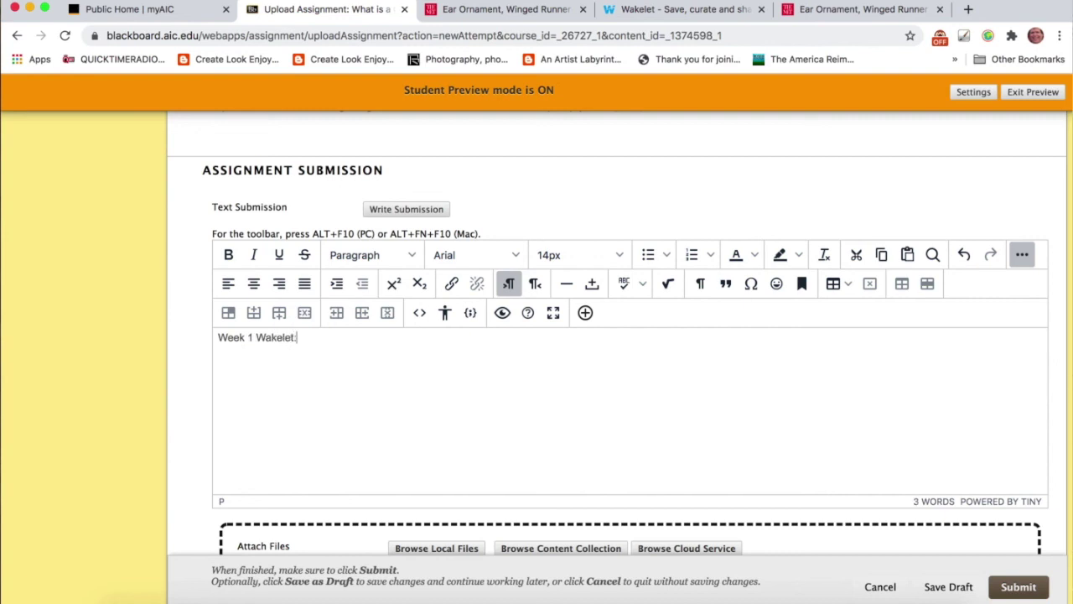
key(super+v)
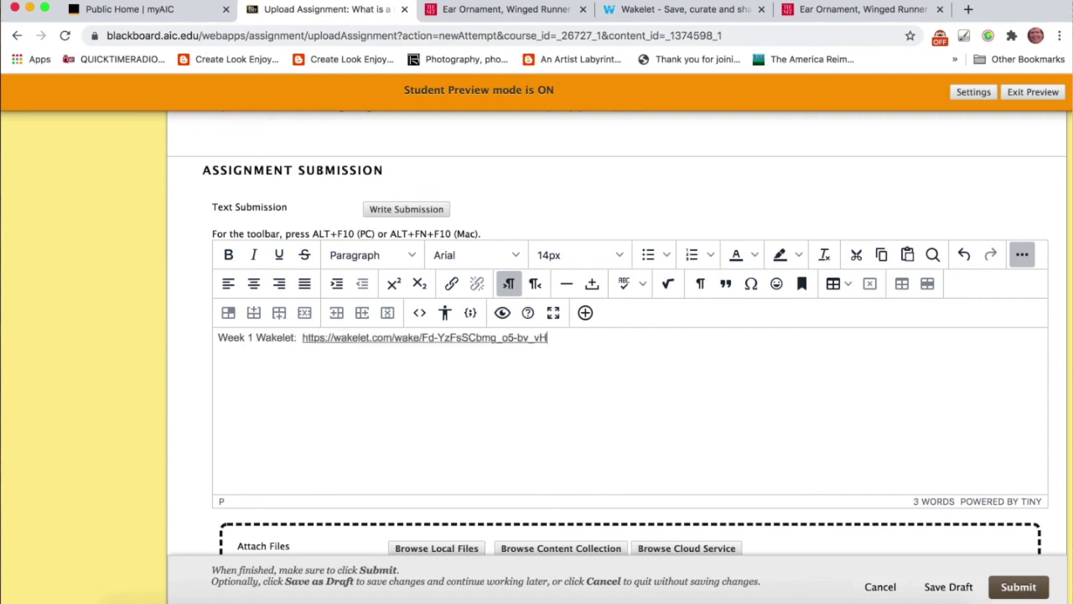
- Set the Wakelet link in the submission text to open in a new window, and submit the assignment
double_click(390, 338)
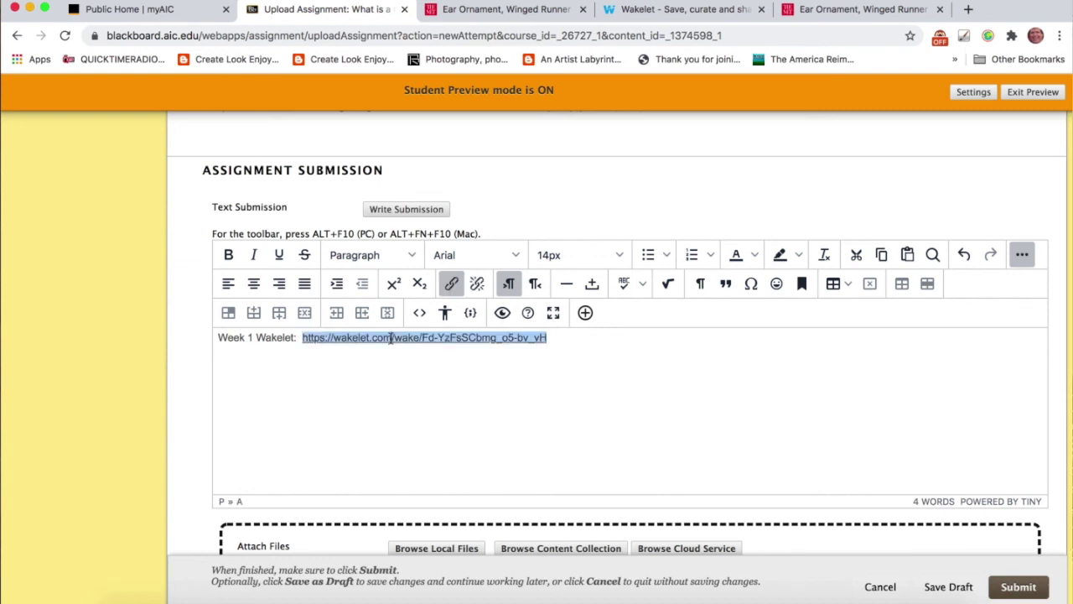
click(452, 285)
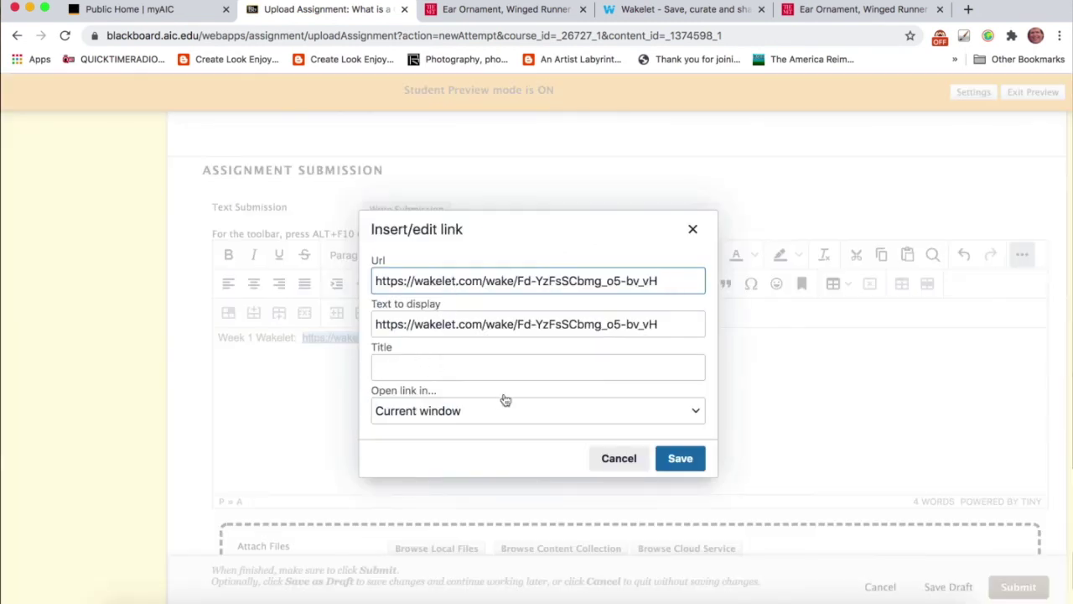
click(434, 416)
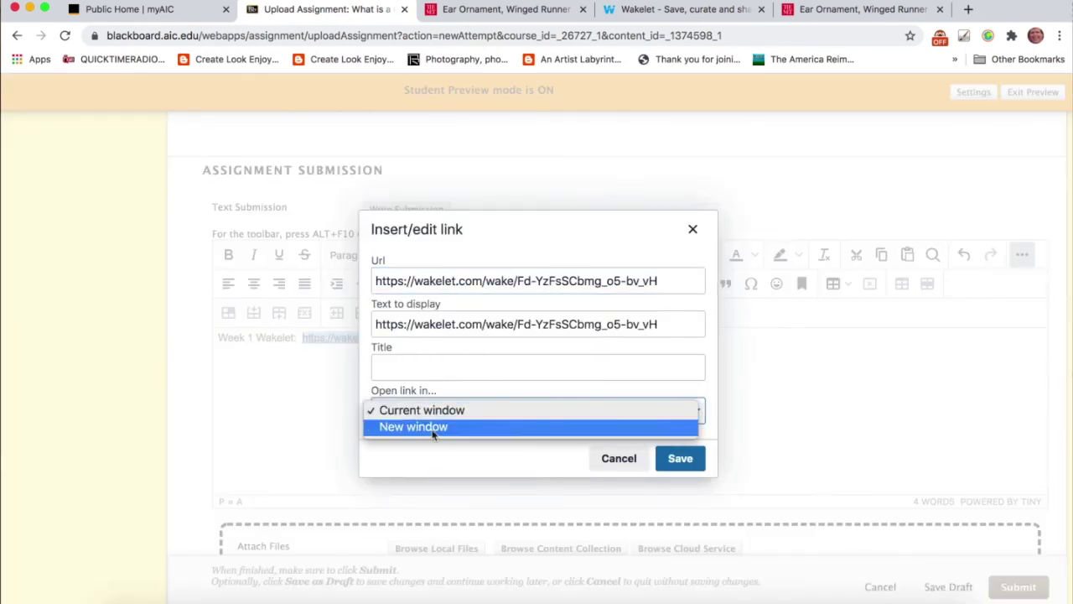
click(434, 429)
click(679, 458)
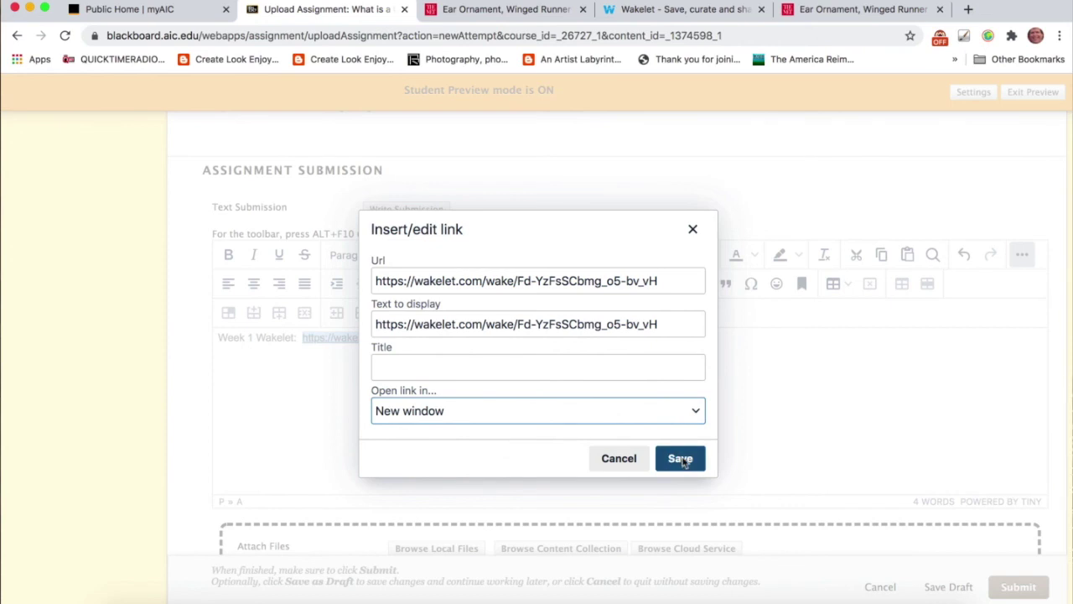
click(1016, 589)
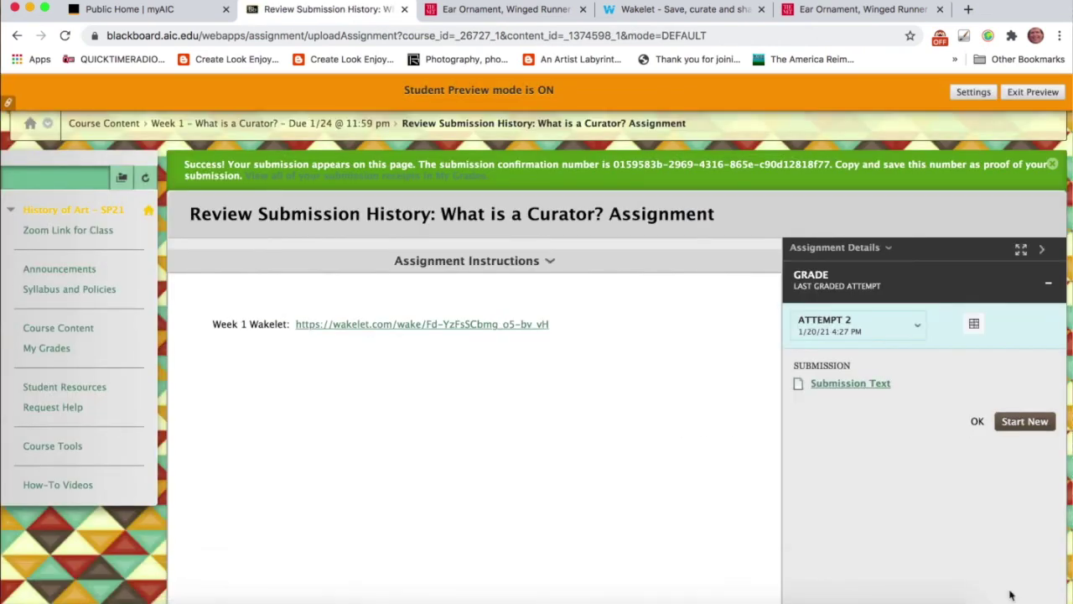